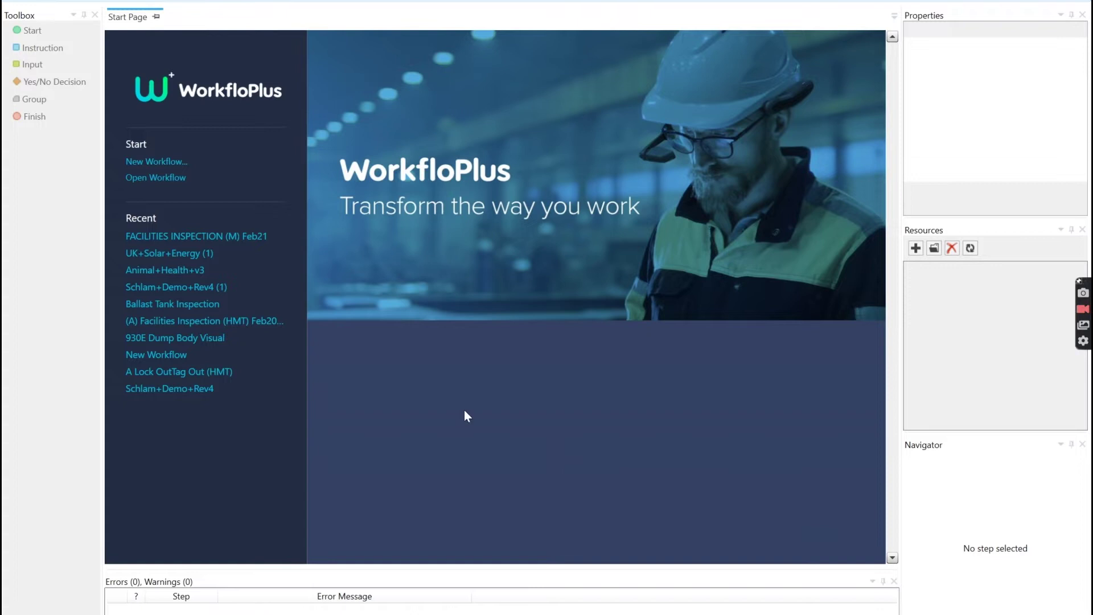
# Open the recent workflow FACILITIES INSPECTION (M) Feb21.
pyautogui.click(202, 236)
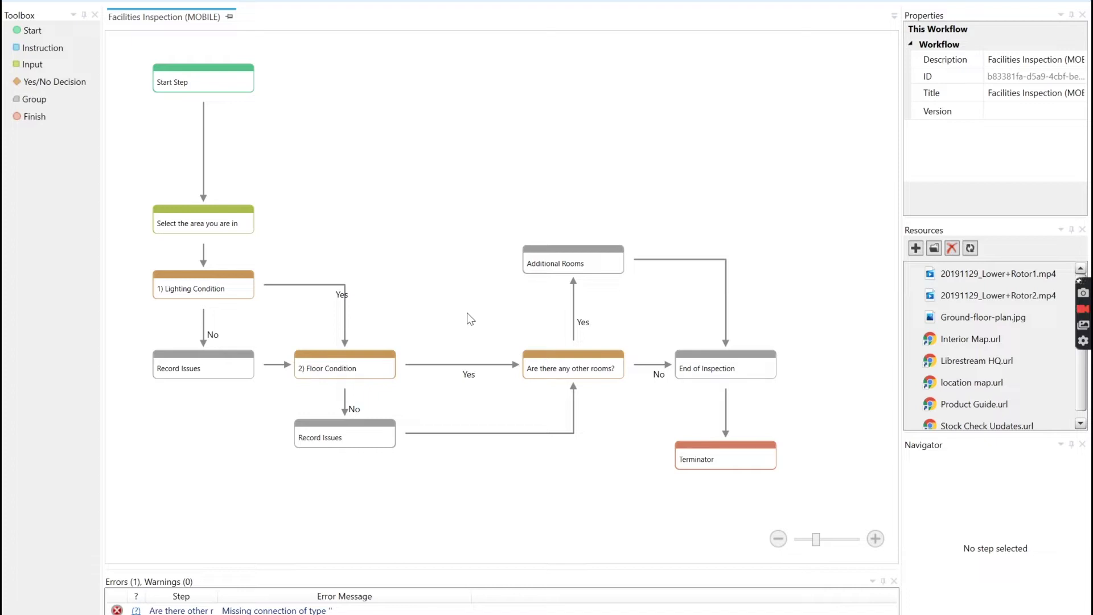
pyautogui.click(390, 442)
pyautogui.moveTo(239, 280)
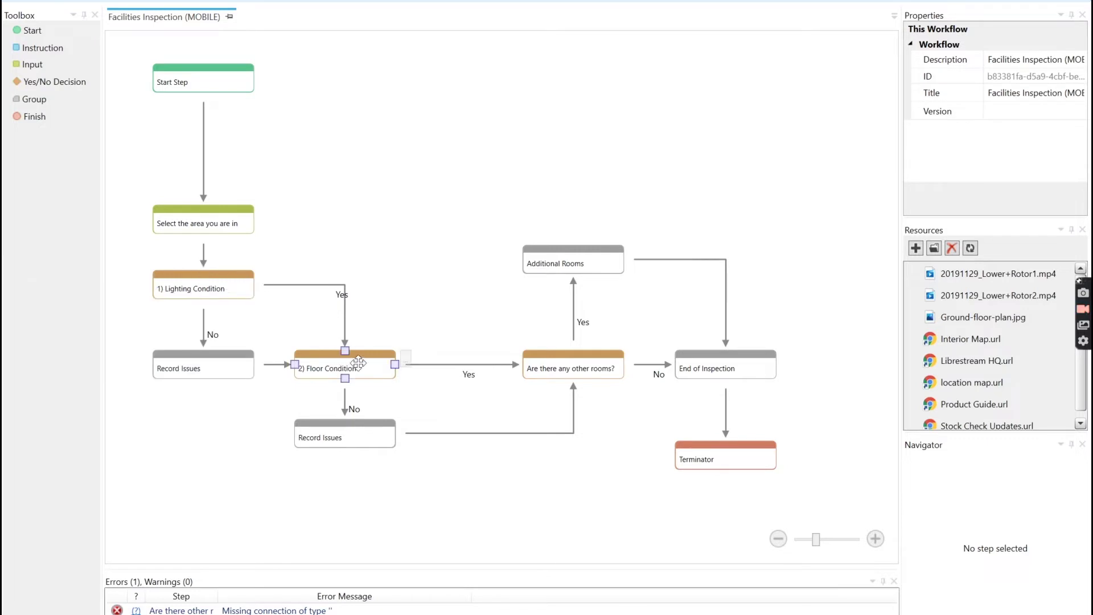
pyautogui.moveTo(358, 362)
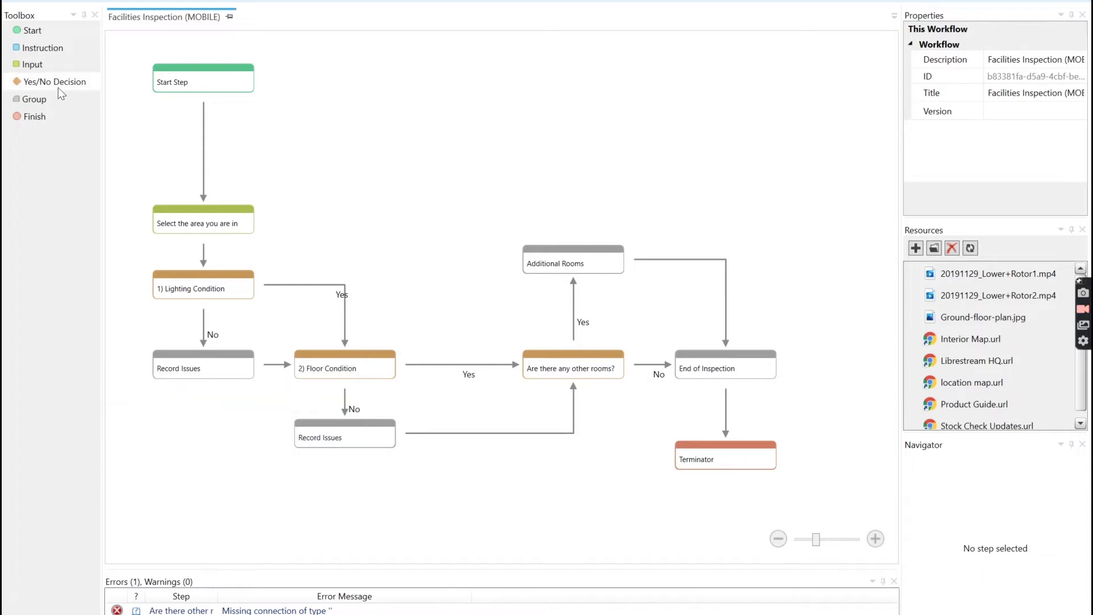
# Add a Yes/No Decision below the existing flow and title it "3) Fire & Emergency Exits".
pyautogui.moveTo(57, 83); pyautogui.dragTo(493, 484)
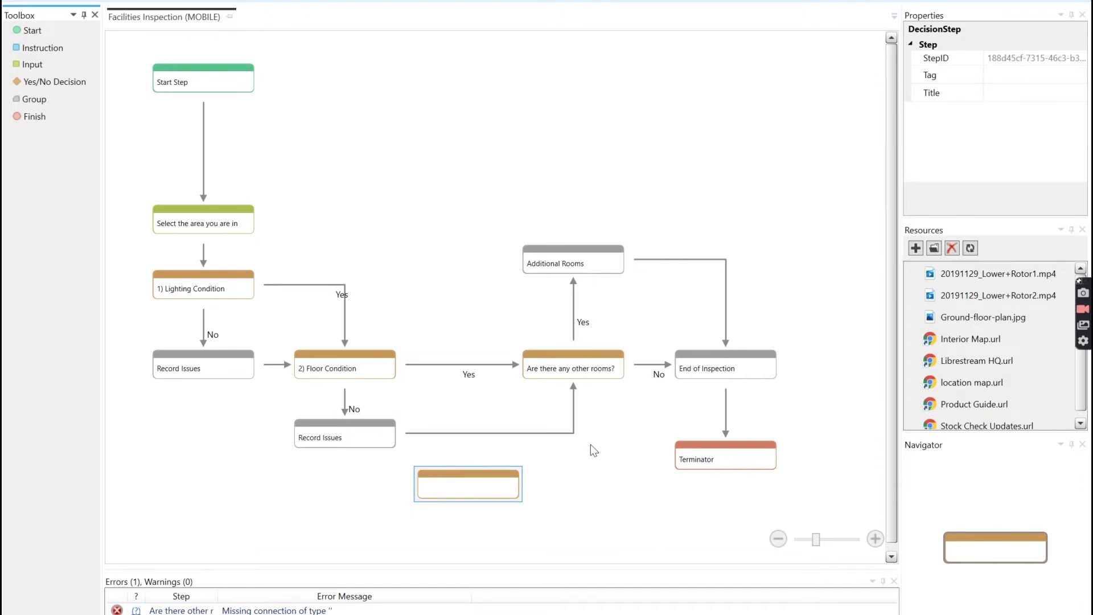
pyautogui.doubleClick(468, 485)
pyautogui.click(191, 120)
pyautogui.write('3) Fire & Emergency Exits')
pyautogui.press('Return')
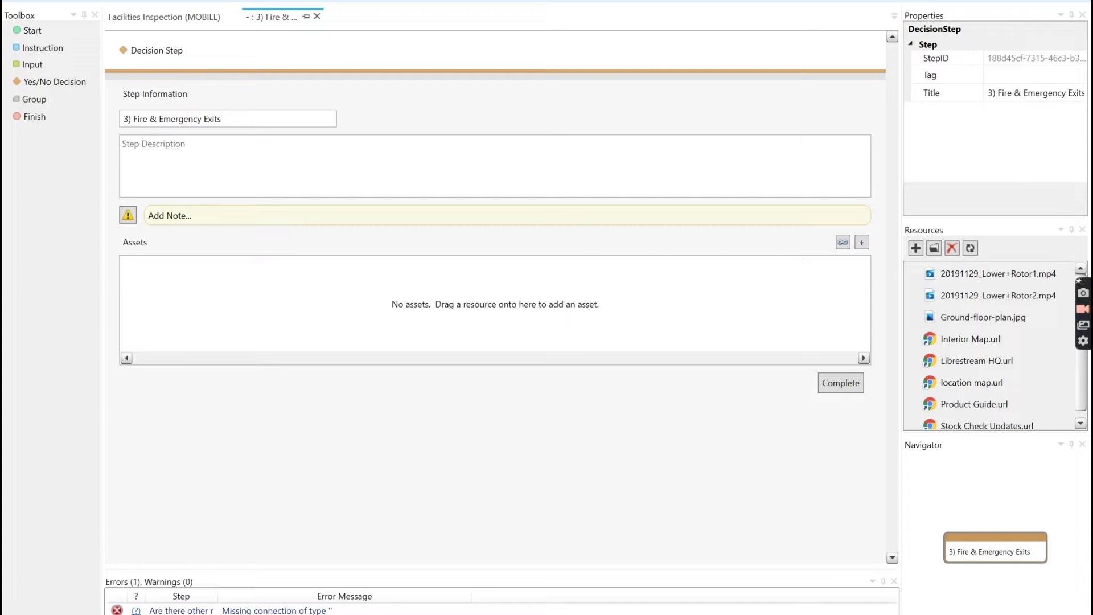
# Describe the decision as "Are all the exits clear and accessible?" plus checks for blockages or locks on emergency exit doors and working emergency door lighting.
pyautogui.click(181, 149)
pyautogui.write('Are all the exits clear and accessible?  Check there are no blockages or any locks placed on Emergency exit Doors. Check the emergency door lighting is operating as expected.')
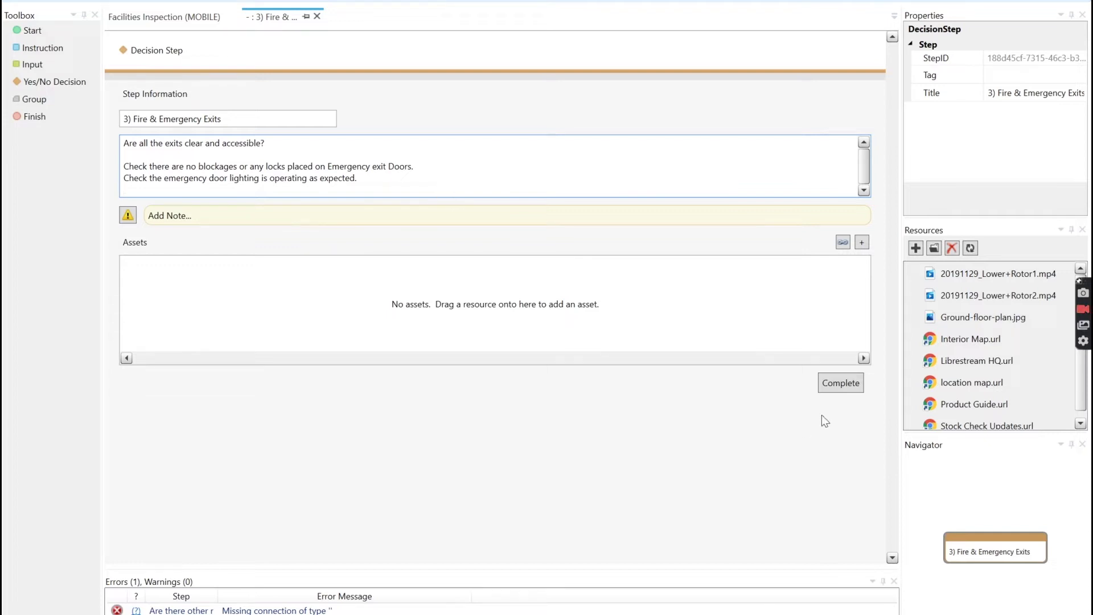
pyautogui.click(843, 385)
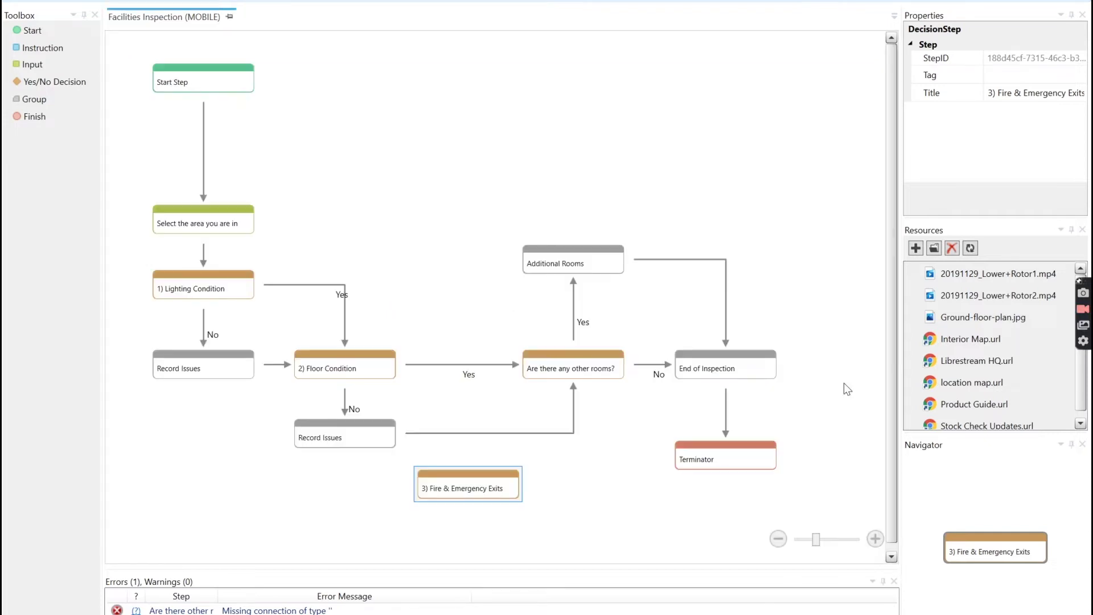
# Reroute the outgoing connection of the Record Issues group under 2) Floor Condition from its lower edge into 3) Fire & Emergency Exits.
pyautogui.moveTo(357, 440)
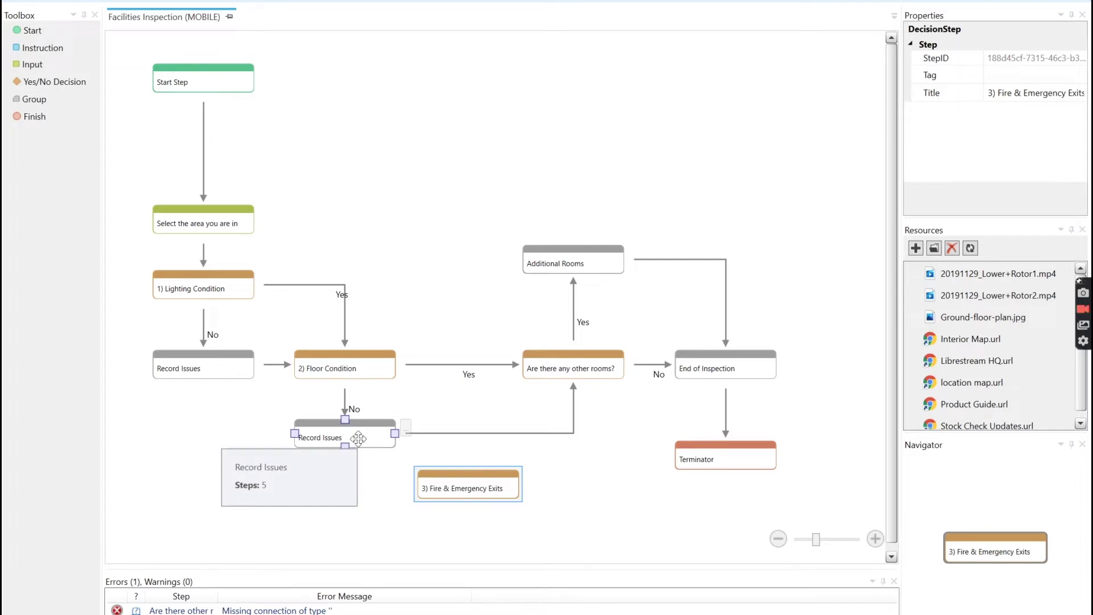
pyautogui.click(442, 433)
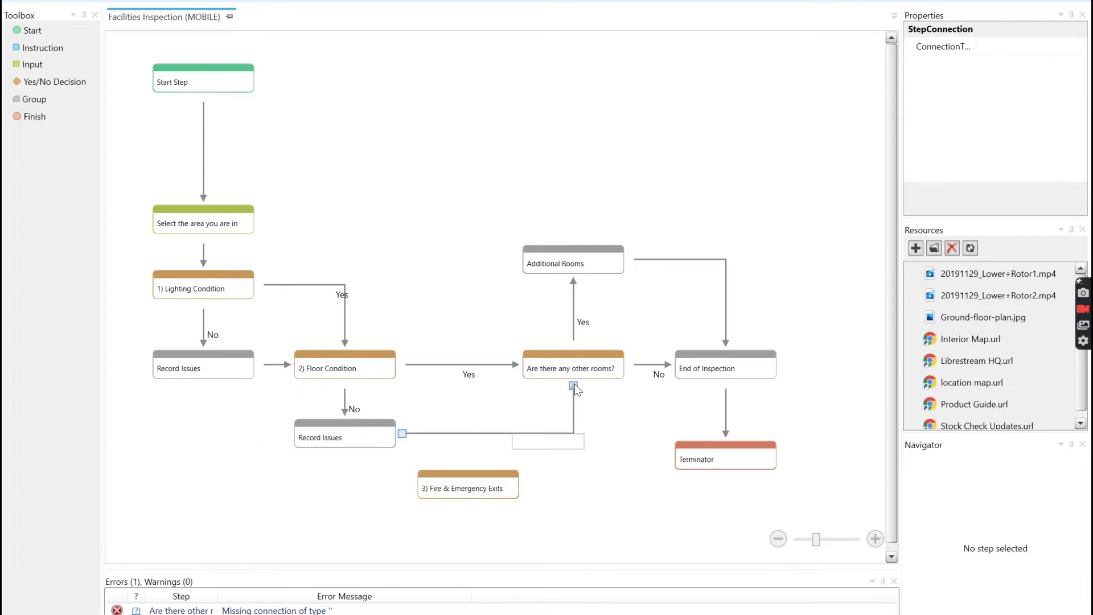
pyautogui.moveTo(573, 386); pyautogui.dragTo(417, 483)
pyautogui.moveTo(402, 433); pyautogui.dragTo(343, 450)
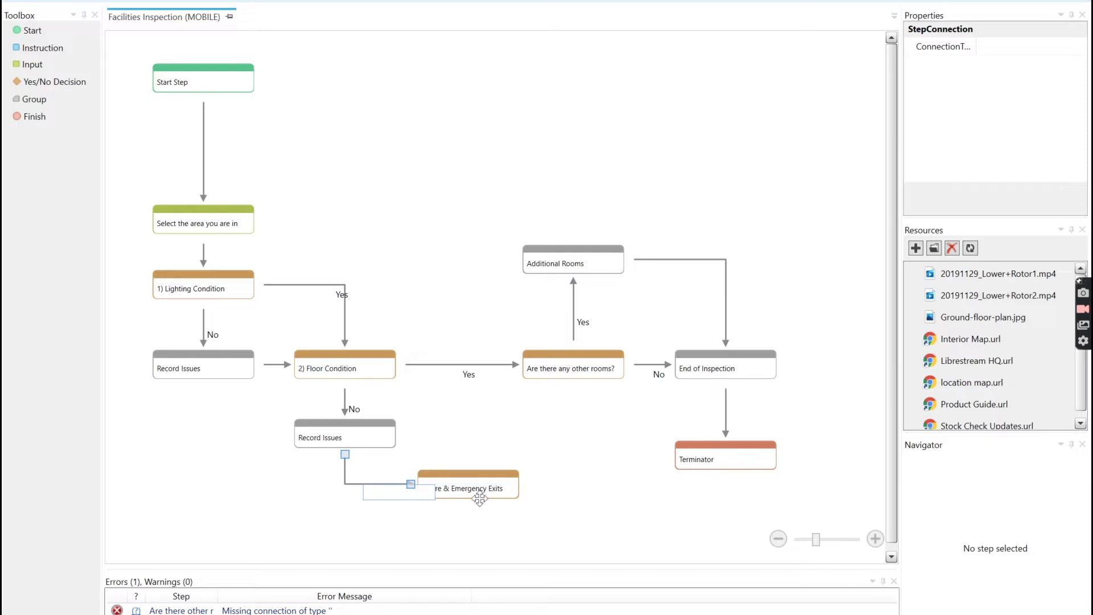
pyautogui.moveTo(490, 488); pyautogui.dragTo(501, 484)
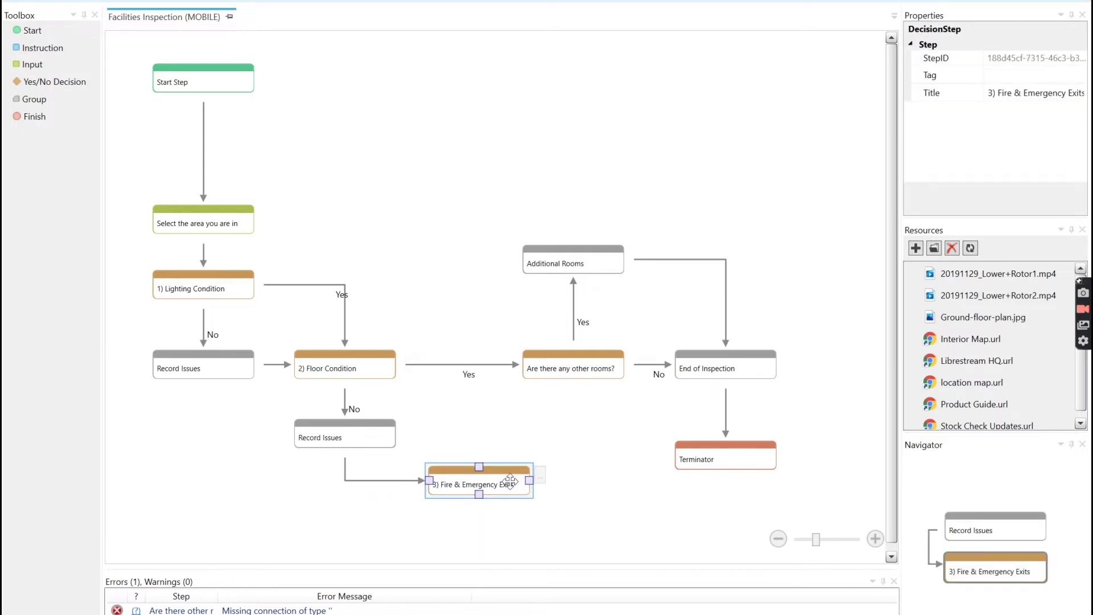
# Redirect the Yes connection of 2) Floor Condition to the top of 3) Fire & Emergency Exits.
pyautogui.click(476, 367)
pyautogui.moveTo(517, 370); pyautogui.dragTo(479, 470)
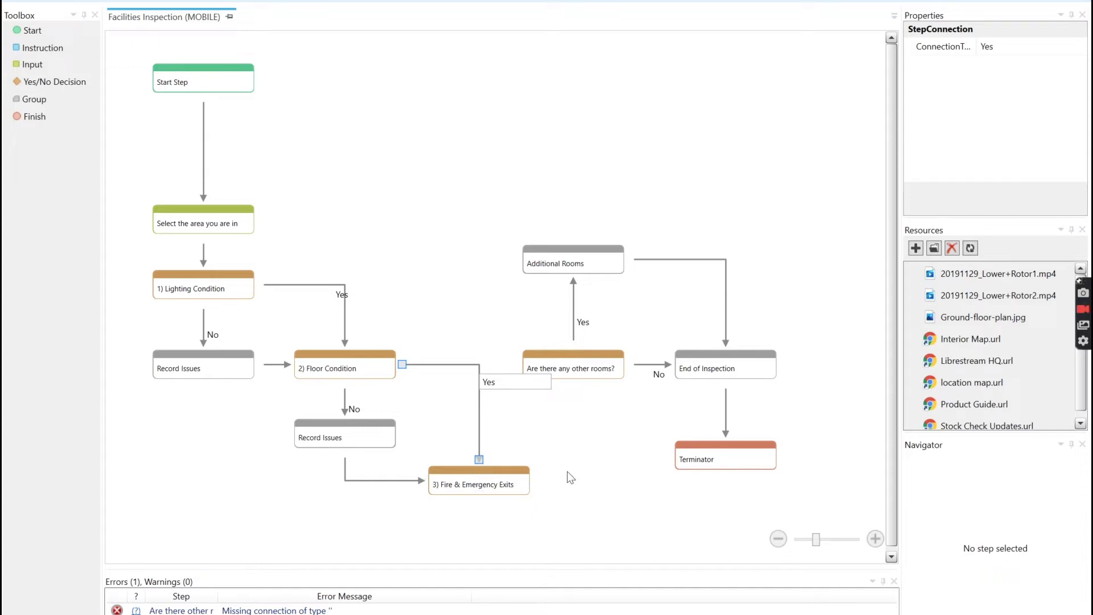
# Examine the steps inside the Record Issues group under 2) Floor Condition, then return to the main workflow.
pyautogui.moveTo(501, 484)
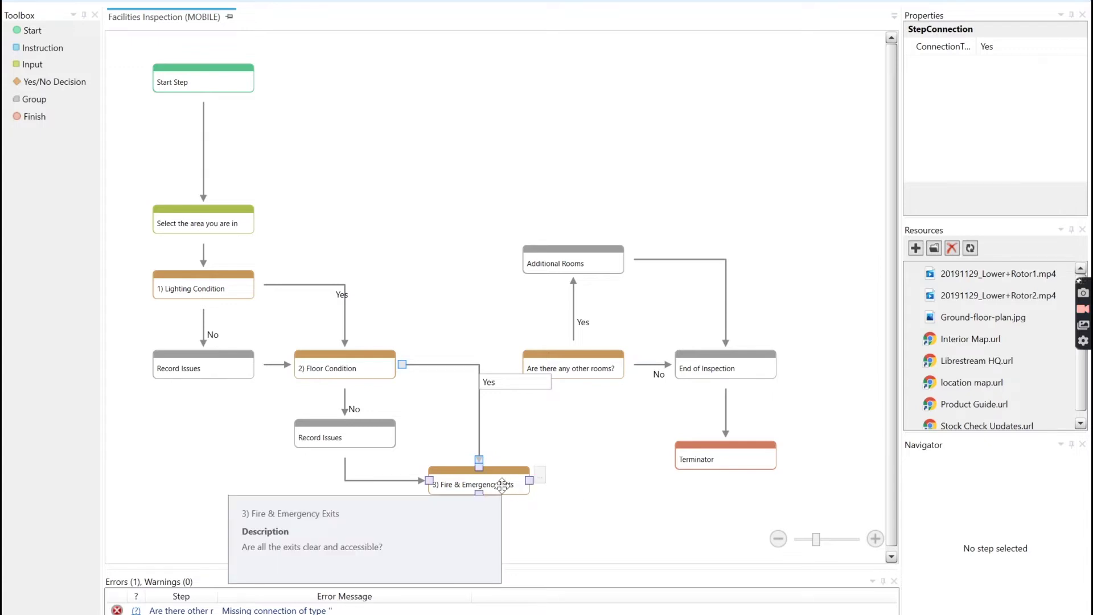
pyautogui.click(350, 435)
pyautogui.doubleClick(350, 436)
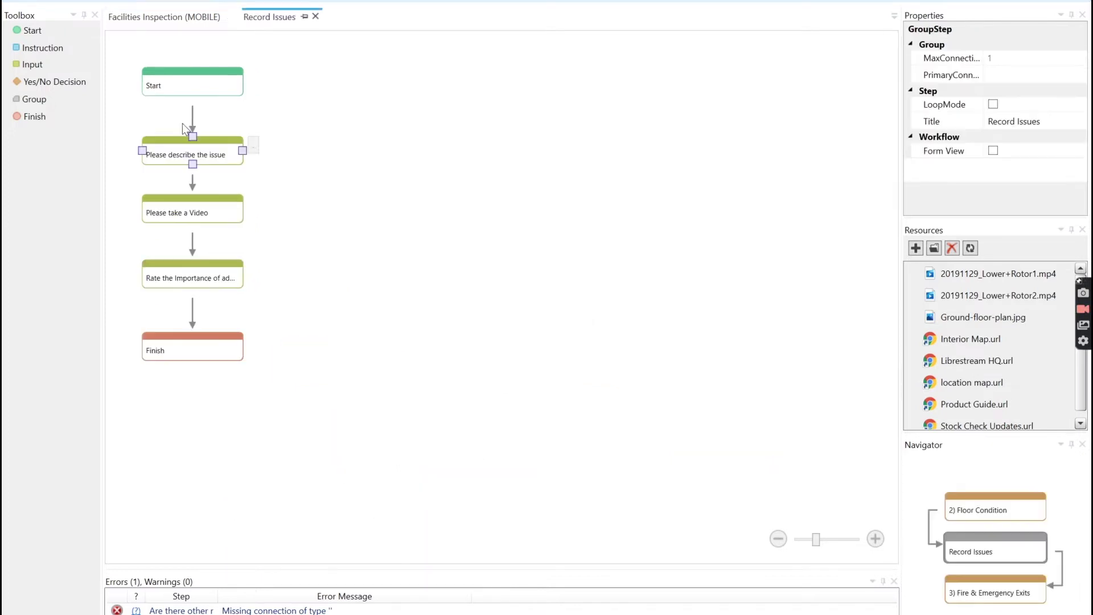
pyautogui.click(316, 17)
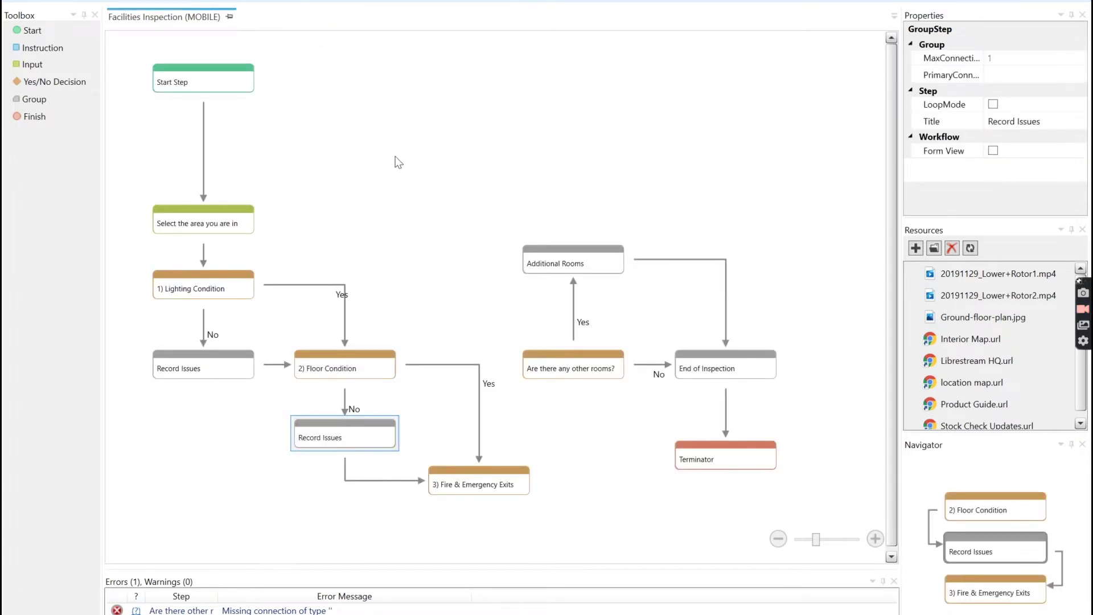
# Paste a copy of the Record Issues group below 3) Fire & Emergency Exits and connect the decision to it.
pyautogui.hotkey('ctrl', 'v')
pyautogui.moveTo(222, 57); pyautogui.dragTo(476, 547)
pyautogui.scroll(-1, 503, 471)
pyautogui.moveTo(504, 471); pyautogui.dragTo(511, 478)
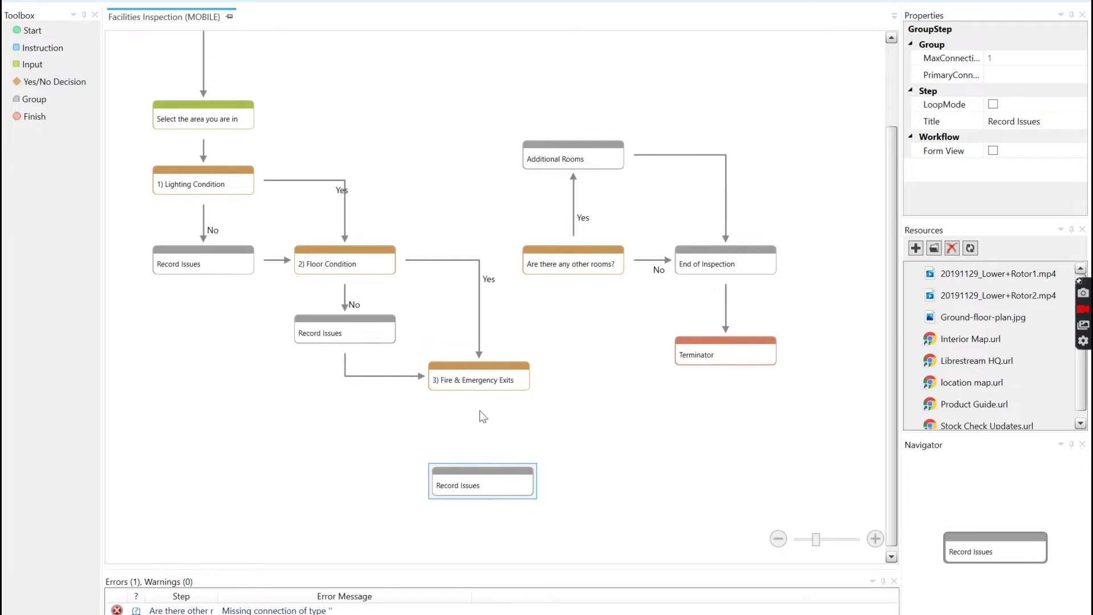
pyautogui.moveTo(478, 389); pyautogui.dragTo(485, 481)
pyautogui.click(504, 485)
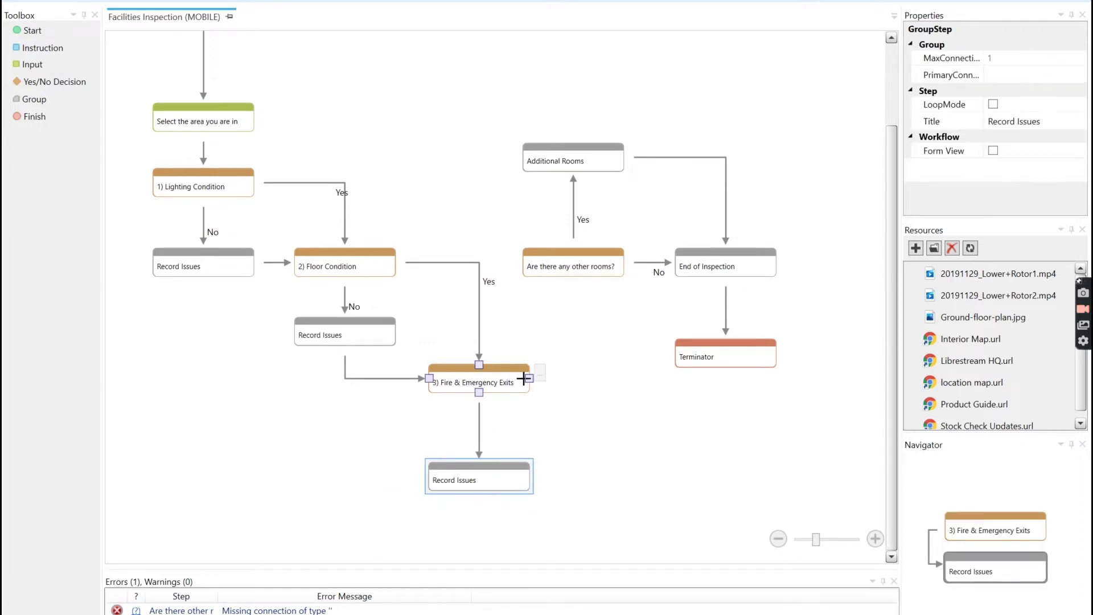
# Connect 3) Fire & Emergency Exits to "Are there any other rooms?" as Yes, and label its connection to Record Issues No.
pyautogui.moveTo(528, 377); pyautogui.dragTo(574, 280)
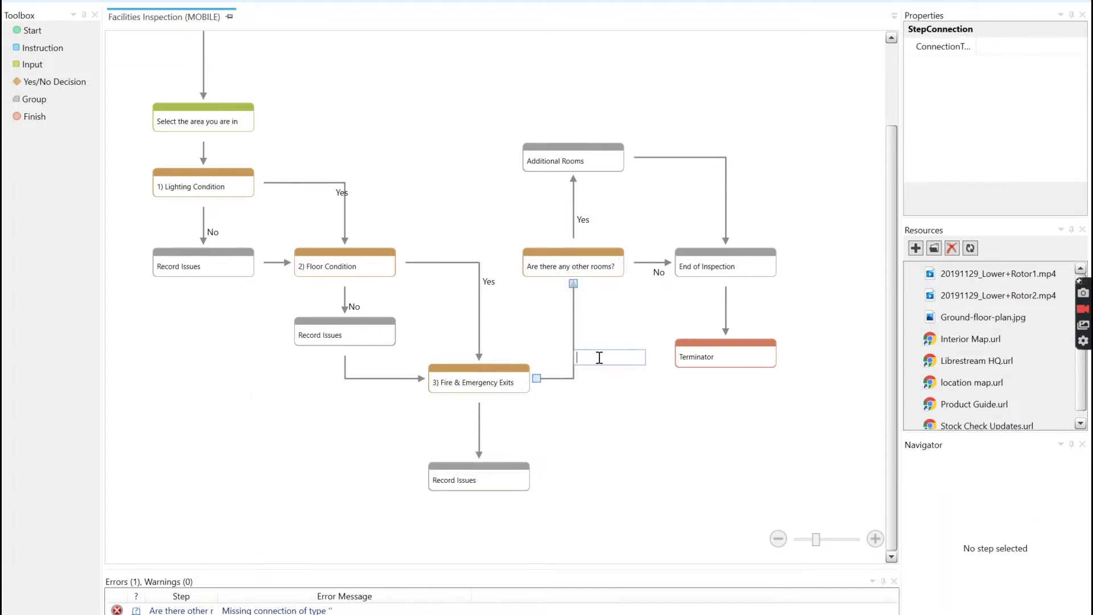
pyautogui.write('Yes')
pyautogui.click(479, 422)
pyautogui.write('No')
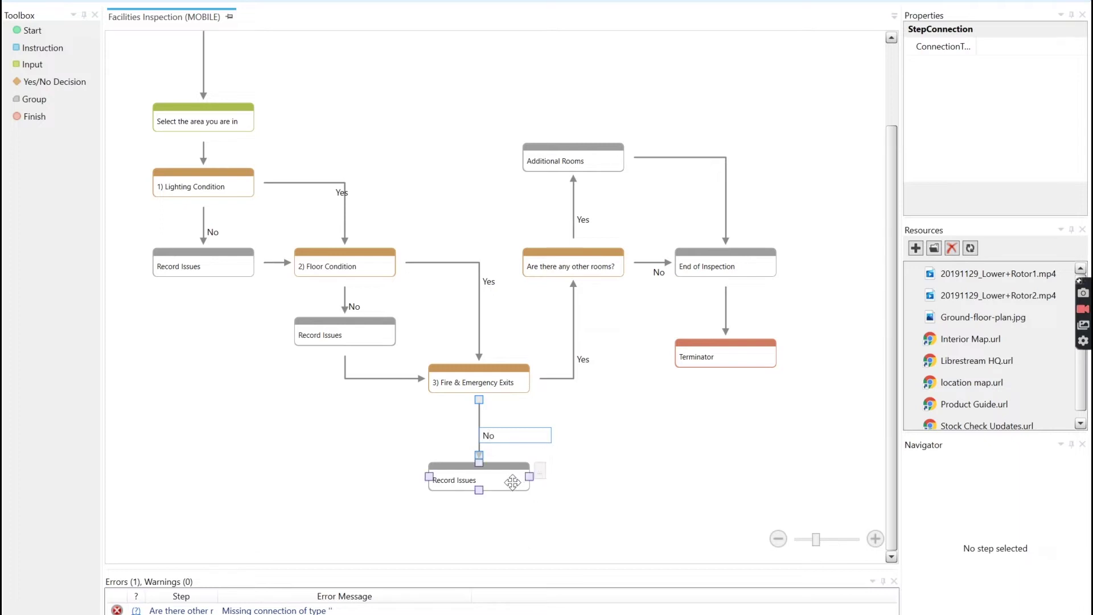
pyautogui.click(658, 505)
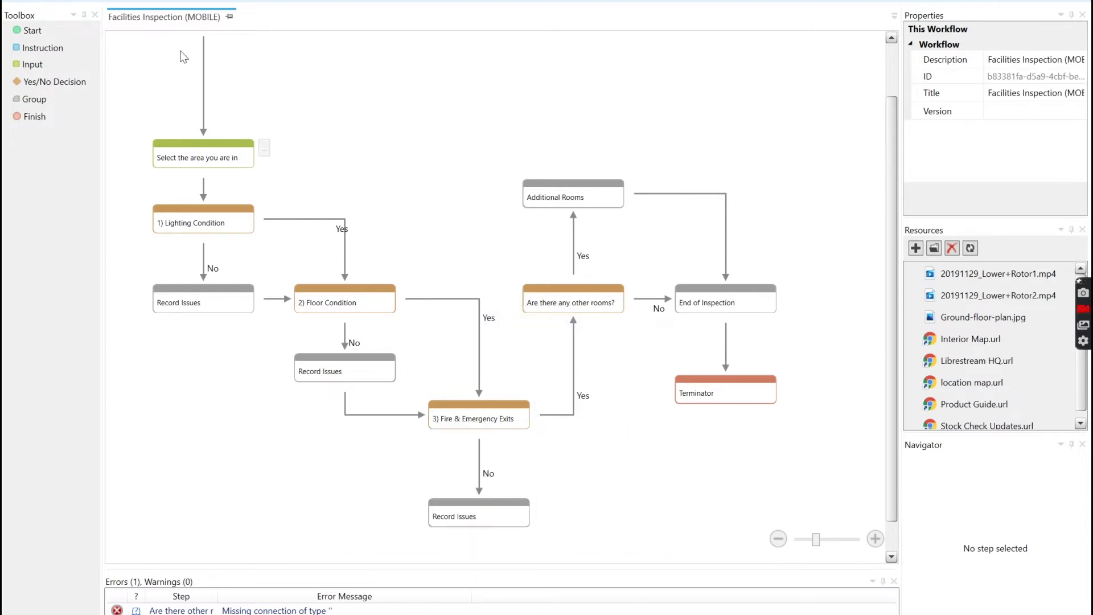
# Check the workflow for errors and connect the new Record Issues group to "Are there any other rooms?".
pyautogui.click(85, 2)
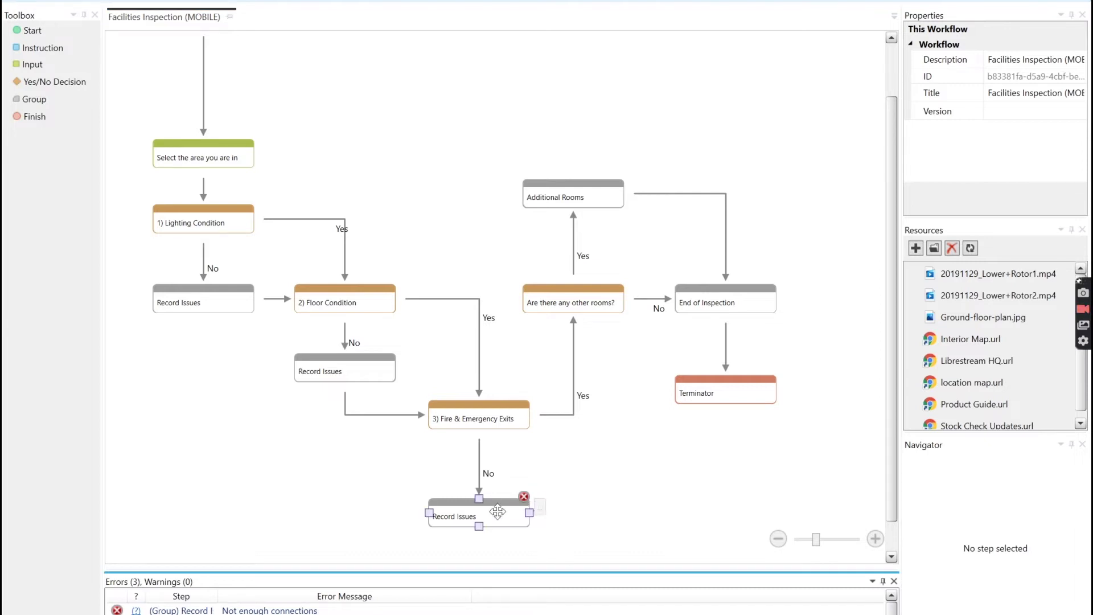
pyautogui.moveTo(502, 511)
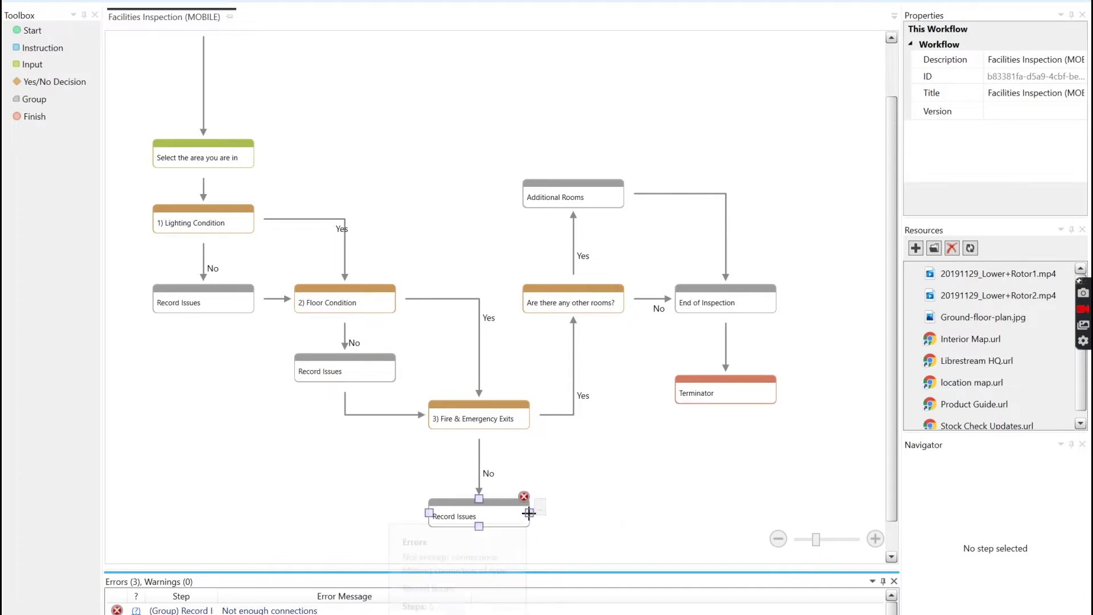
pyautogui.moveTo(528, 513); pyautogui.dragTo(572, 312)
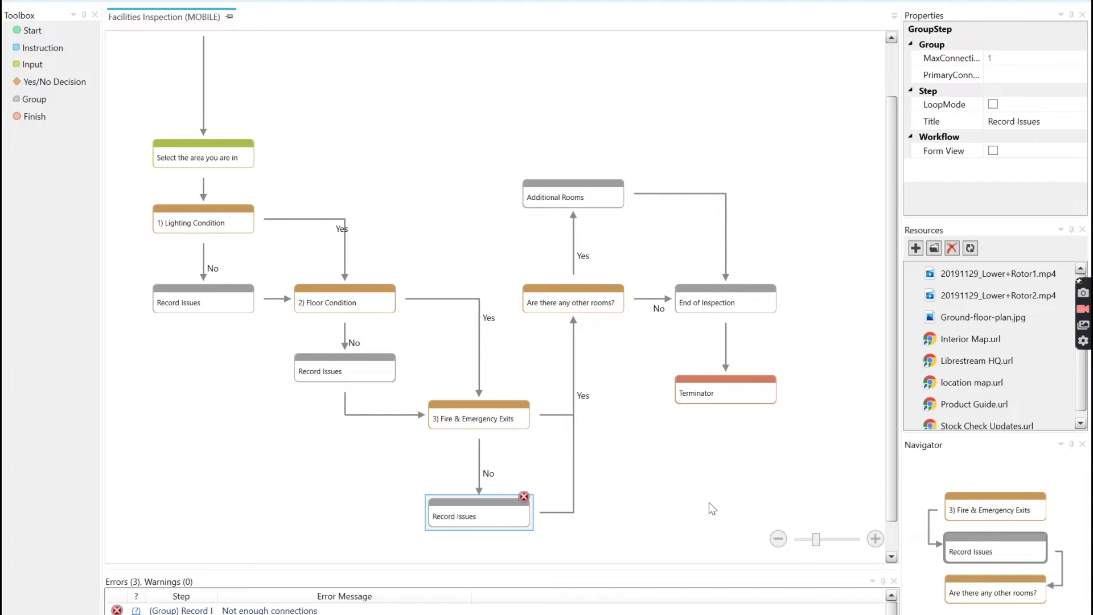
# In the Additional Rooms group, turn off Multiple Selection and turn on Fixed Mode for the "Select the area you are in" input.
pyautogui.moveTo(487, 412)
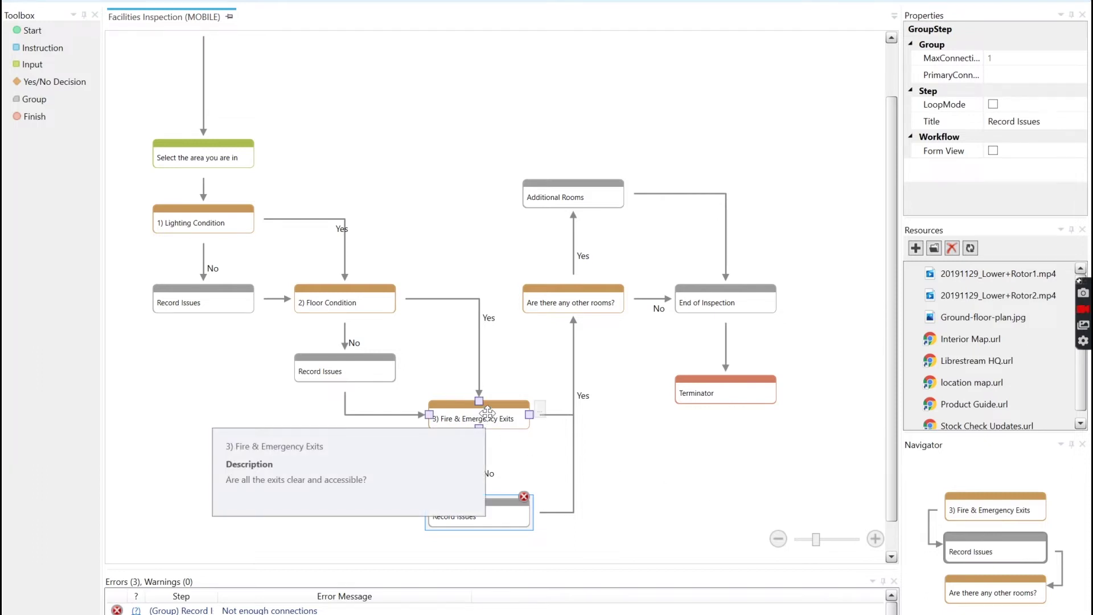
pyautogui.moveTo(610, 302)
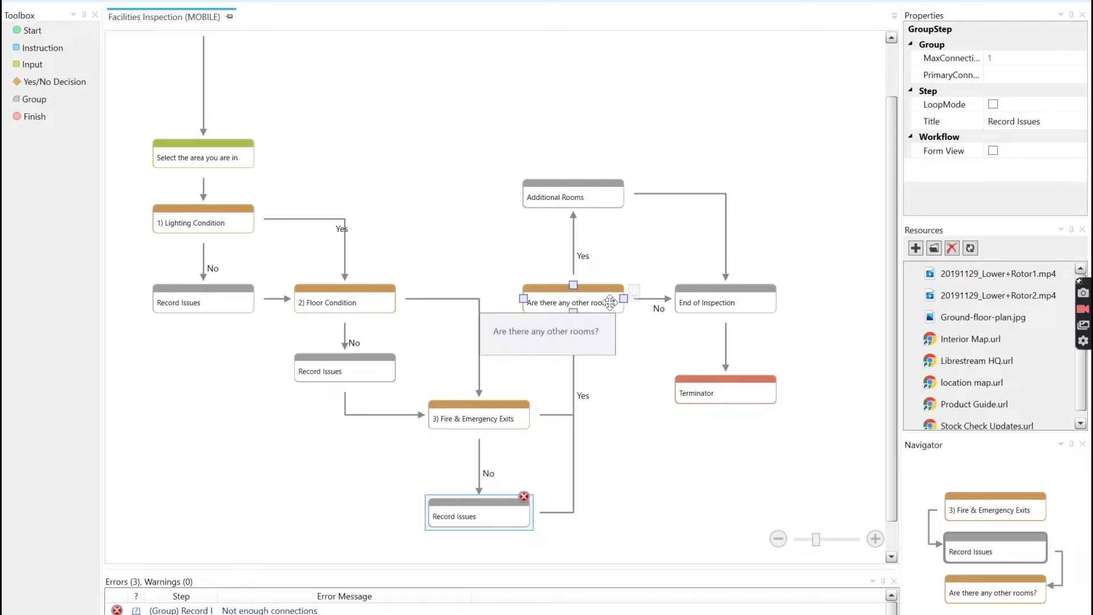
pyautogui.moveTo(509, 517)
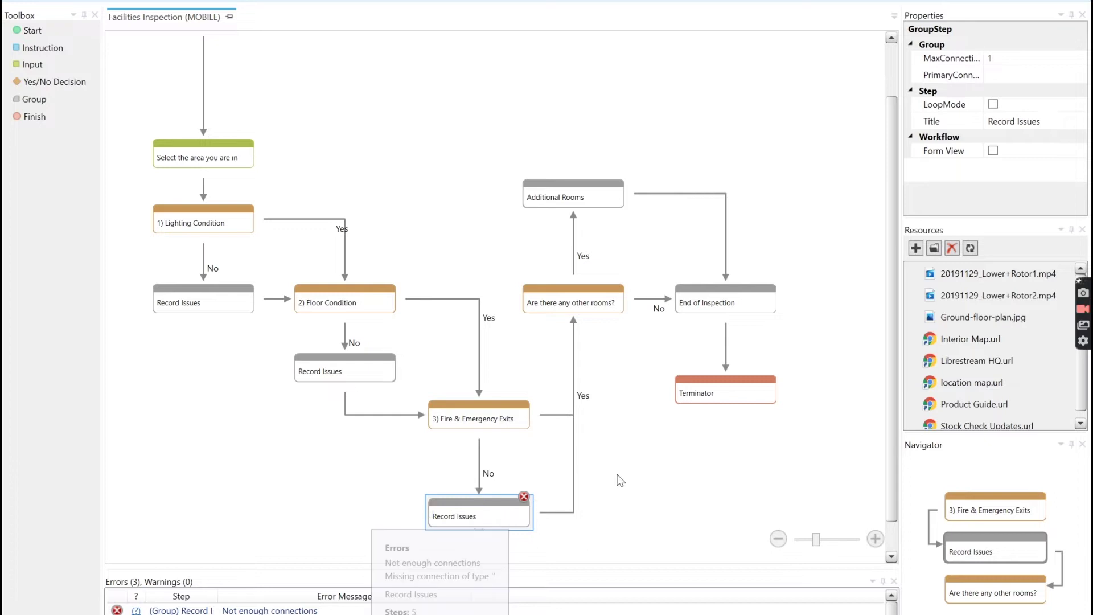
pyautogui.moveTo(564, 291)
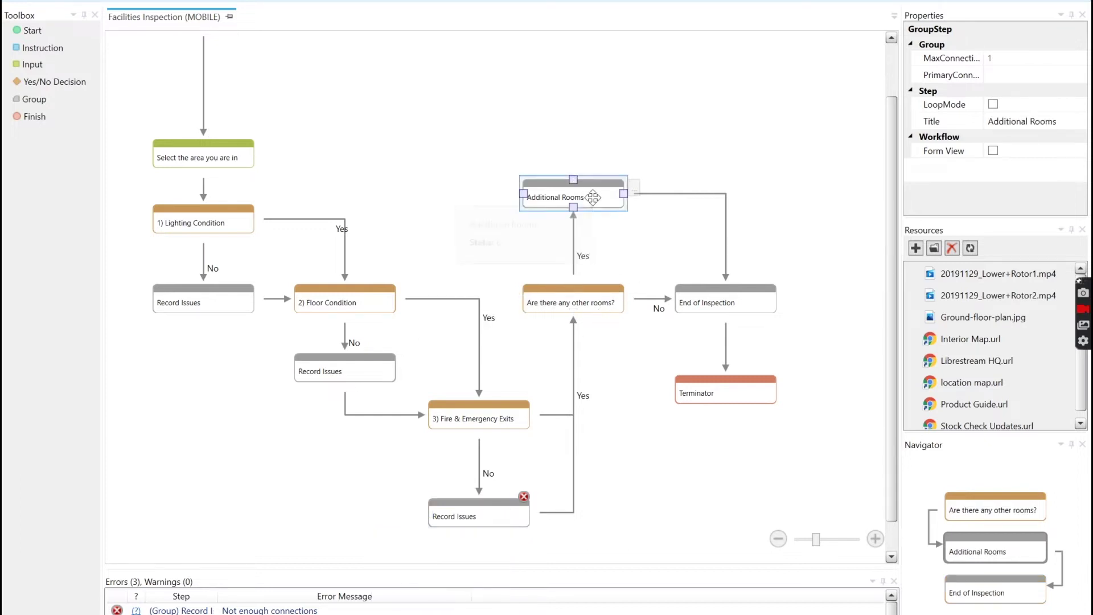
pyautogui.doubleClick(592, 197)
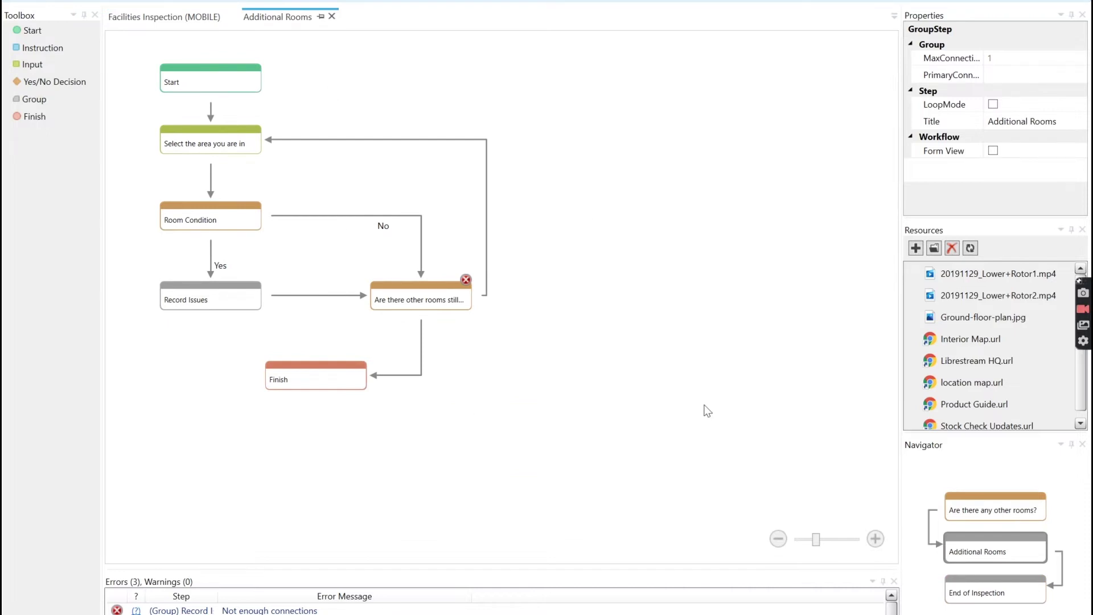
pyautogui.doubleClick(228, 143)
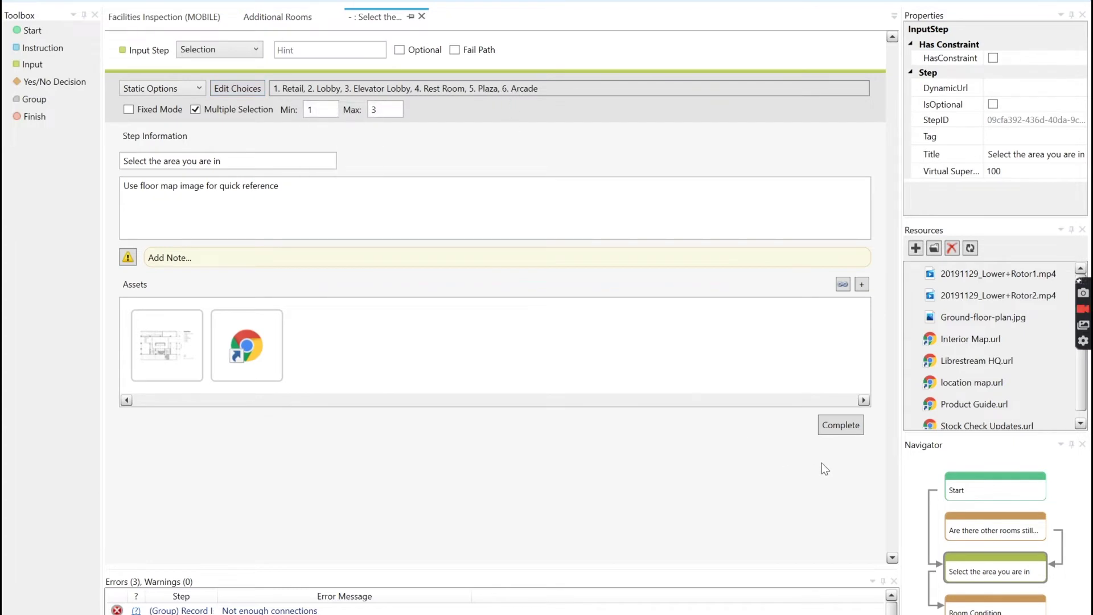
pyautogui.click(195, 109)
pyautogui.click(129, 109)
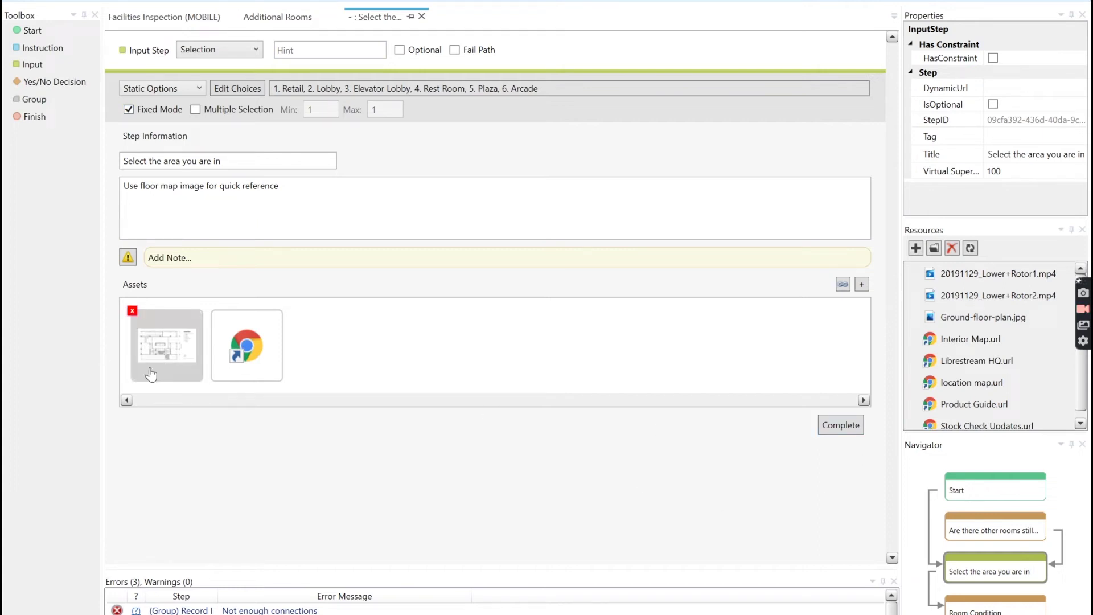
pyautogui.moveTo(254, 366)
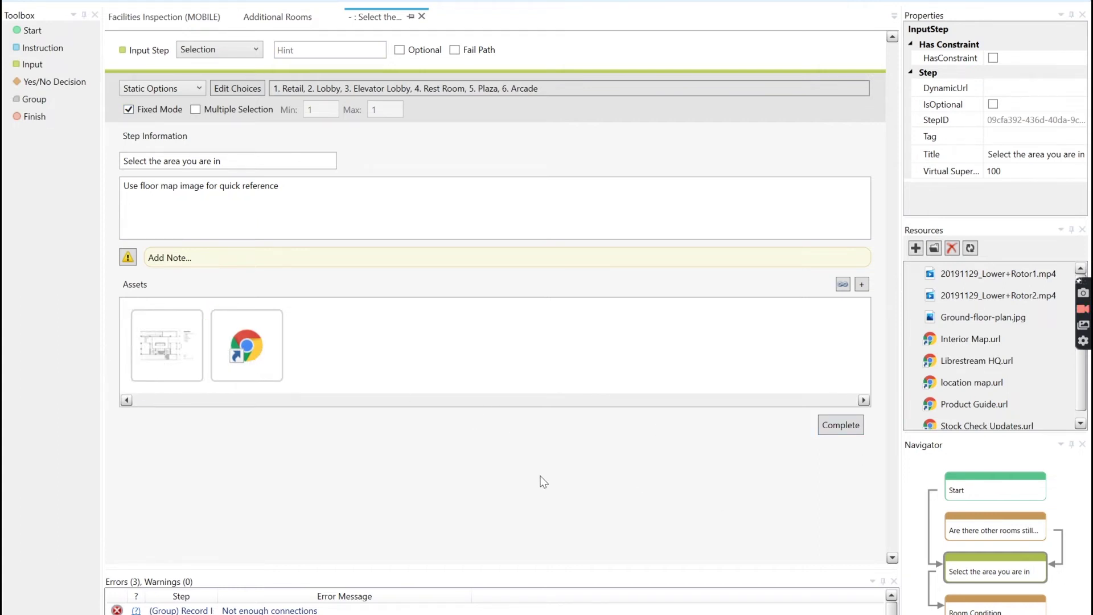
pyautogui.click(841, 426)
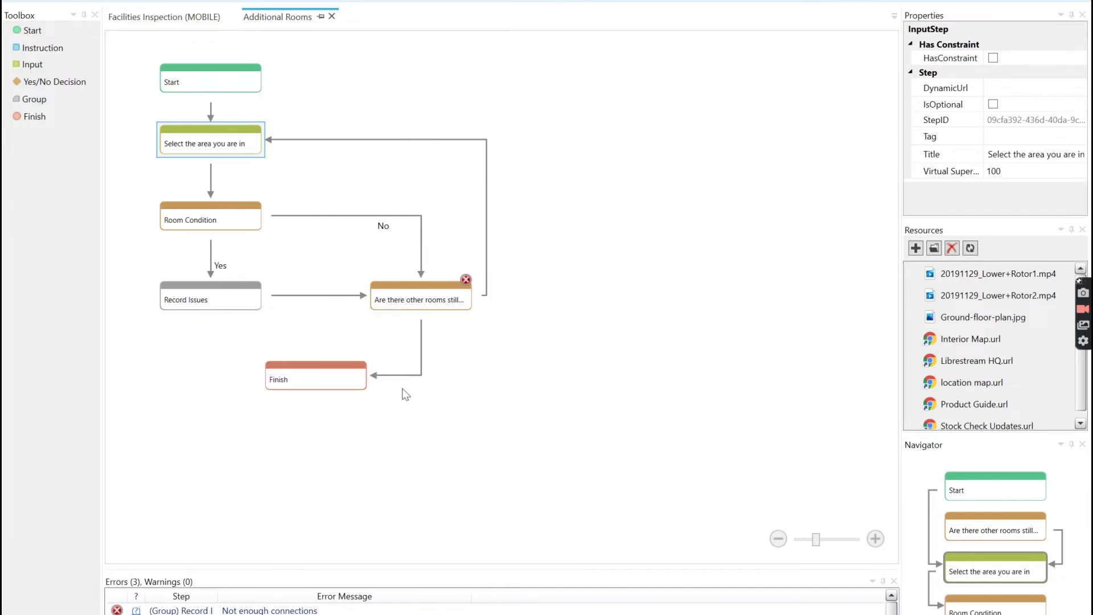
# Label the connection from the "Are there other rooms still..." decision back to "Select the area you are in" as Yes.
pyautogui.click(422, 352)
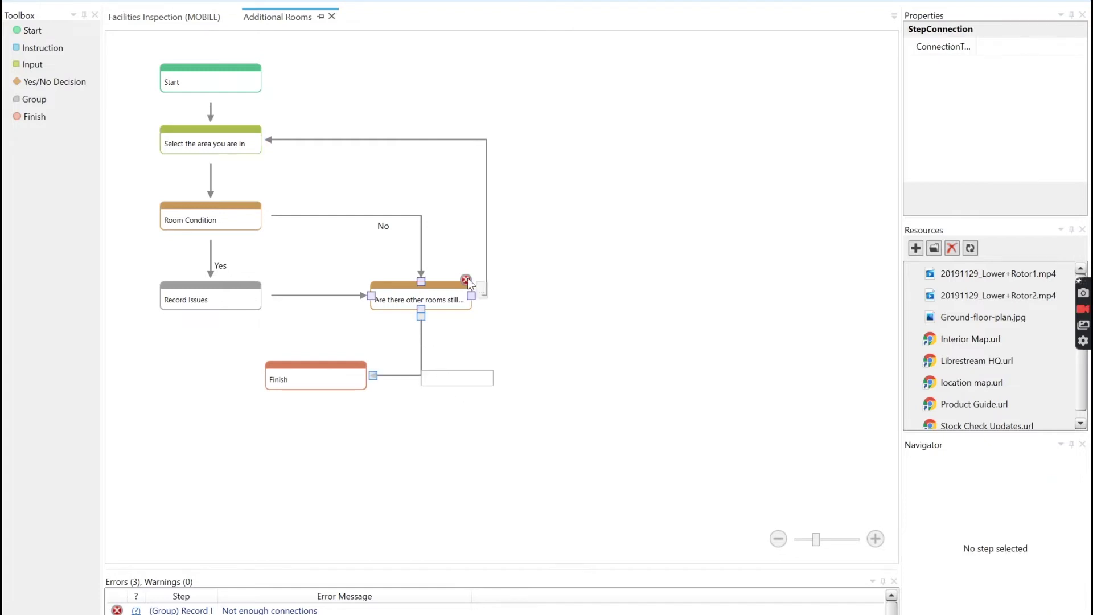
pyautogui.click(487, 264)
pyautogui.click(500, 148)
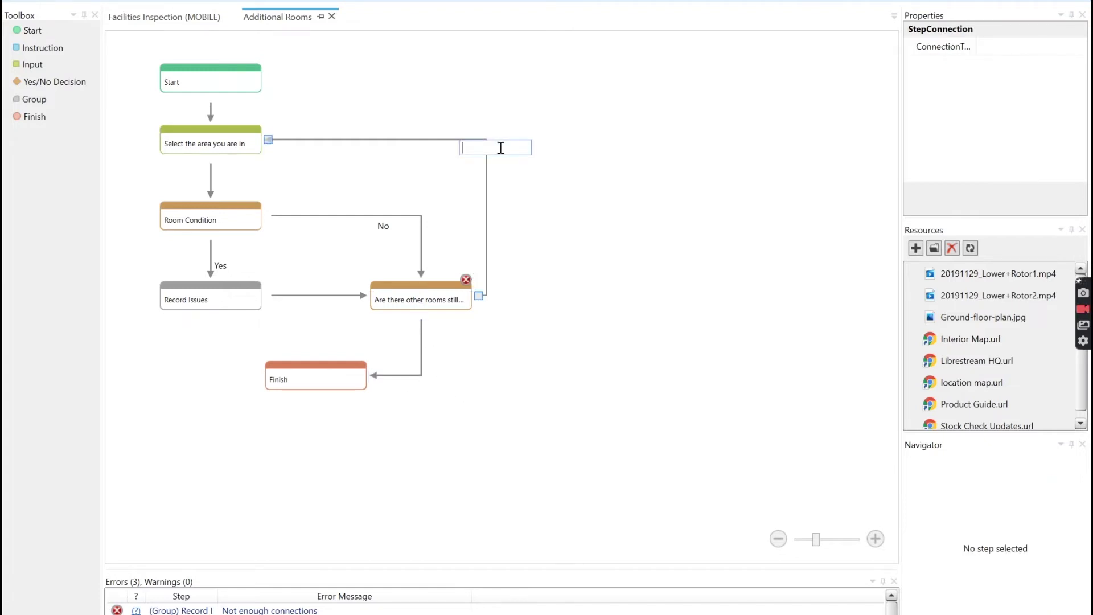
pyautogui.write('Yes')
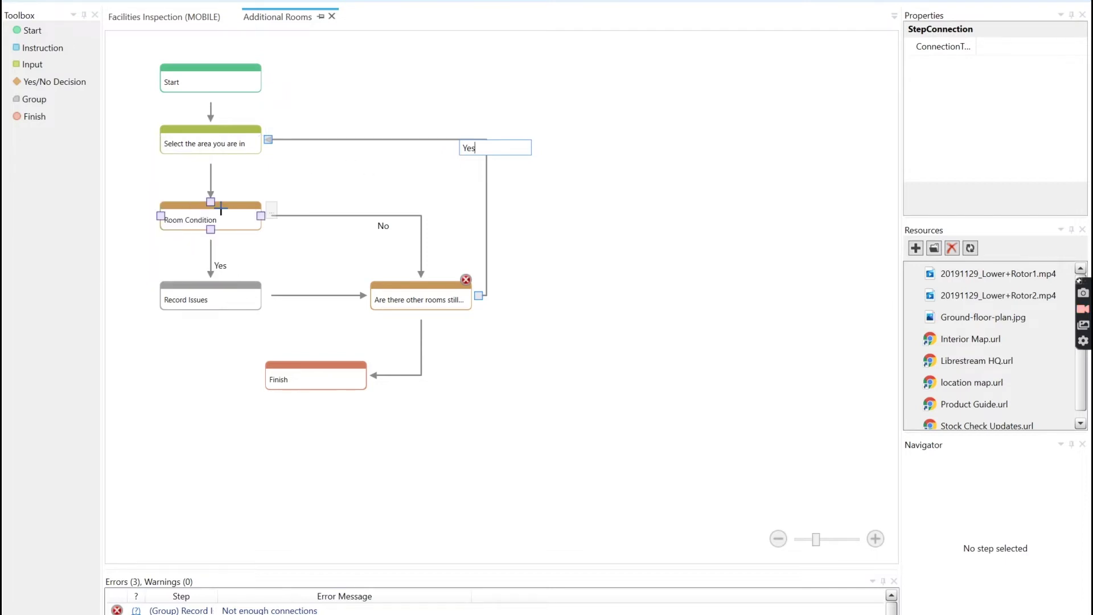
# Look inside the Additional Rooms group's Record Issues group, and label the connection from "Are there other rooms still..." to Finish as No.
pyautogui.moveTo(221, 209); pyautogui.dragTo(233, 299)
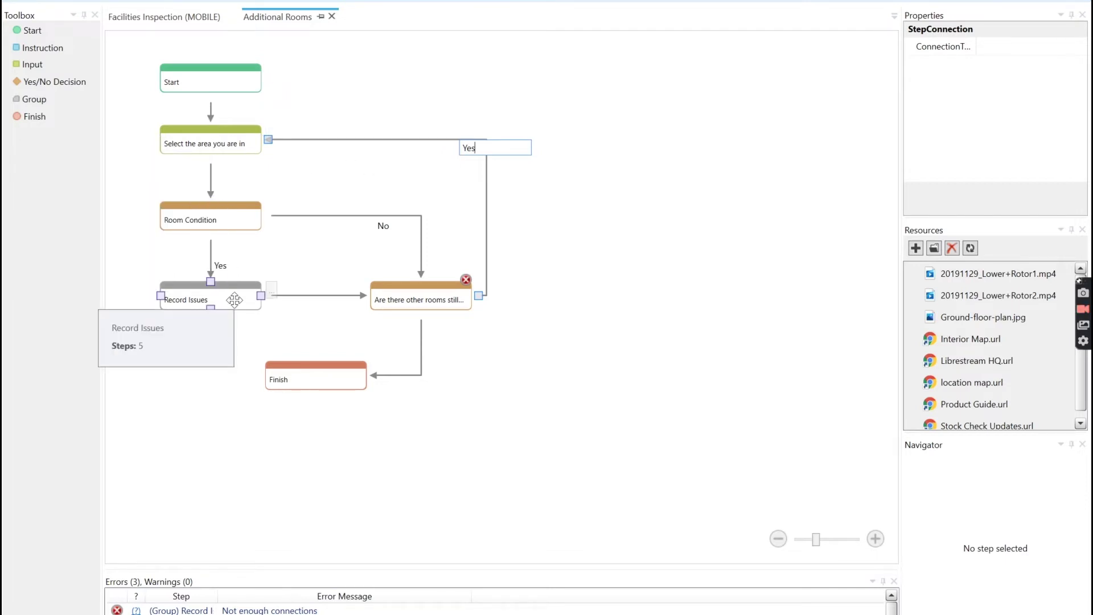
pyautogui.doubleClick(234, 300)
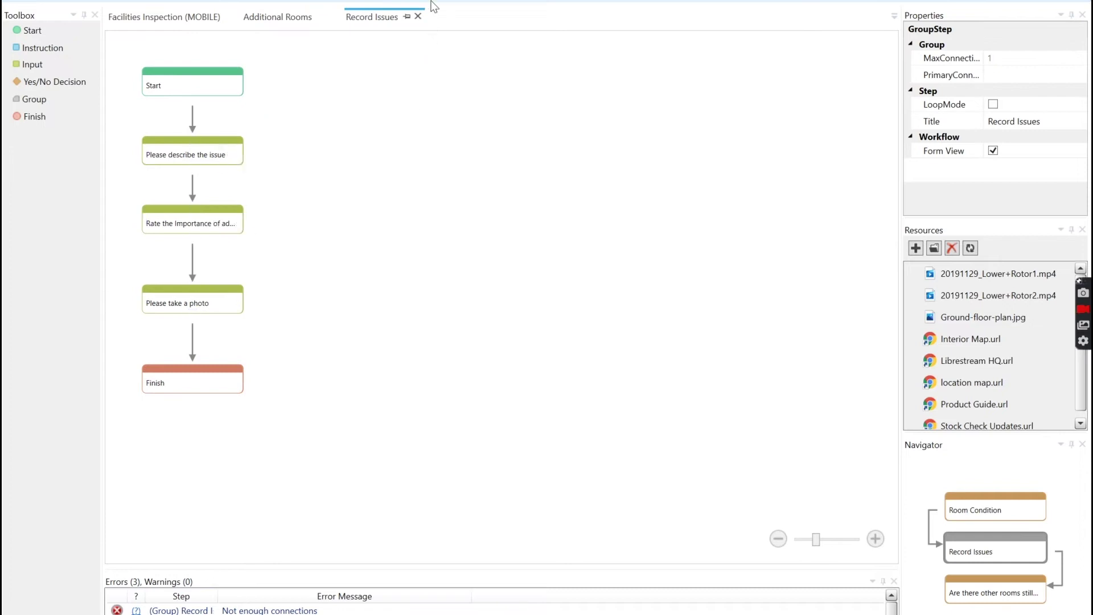
pyautogui.click(419, 15)
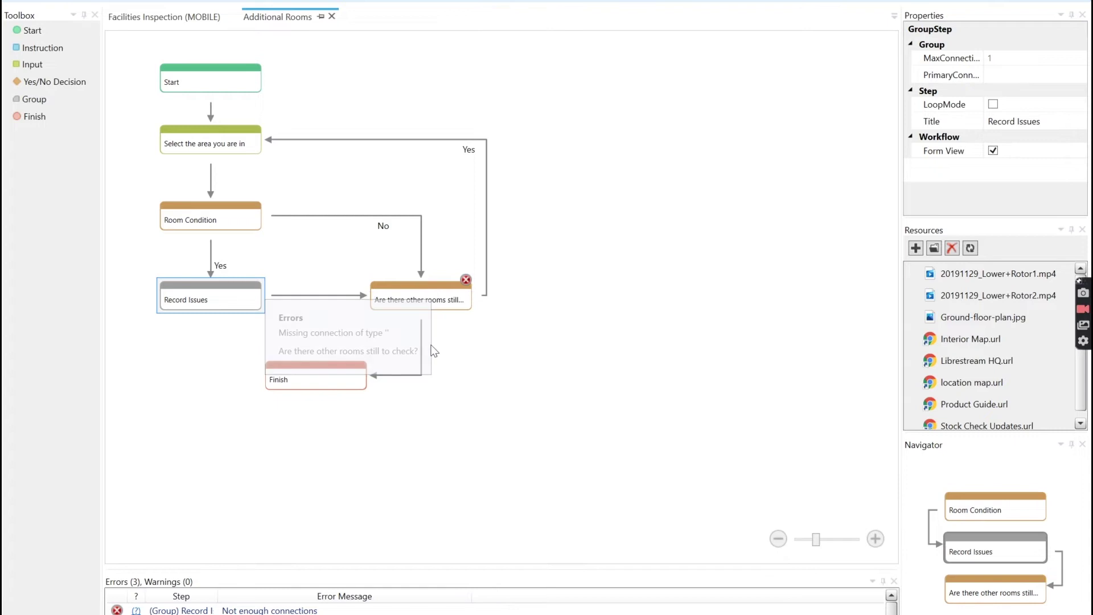
pyautogui.click(431, 365)
pyautogui.click(429, 362)
pyautogui.click(443, 378)
pyautogui.write('No')
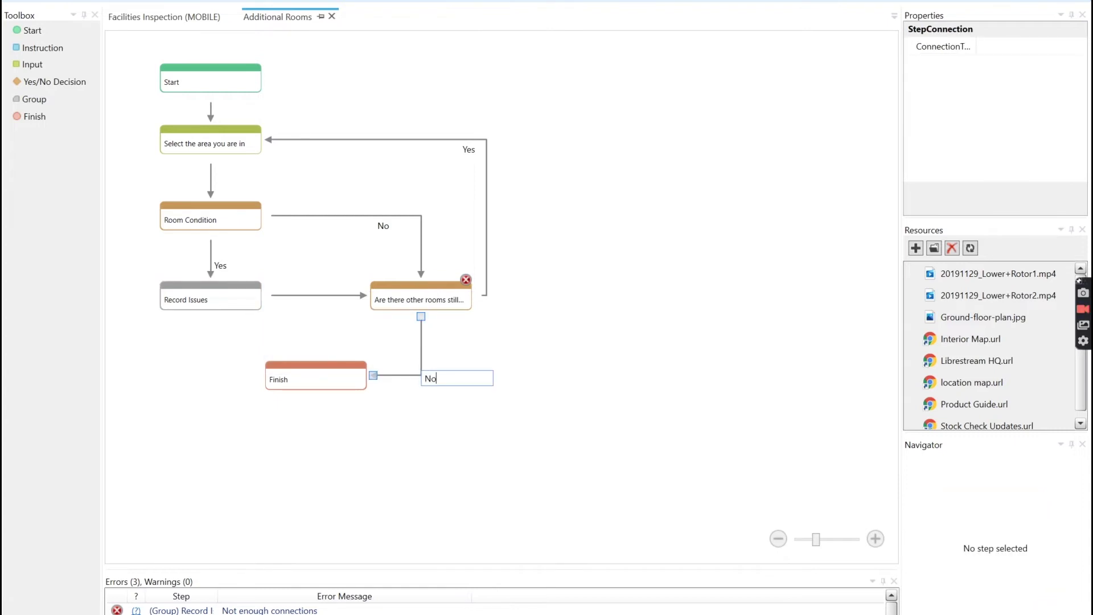
pyautogui.click(714, 359)
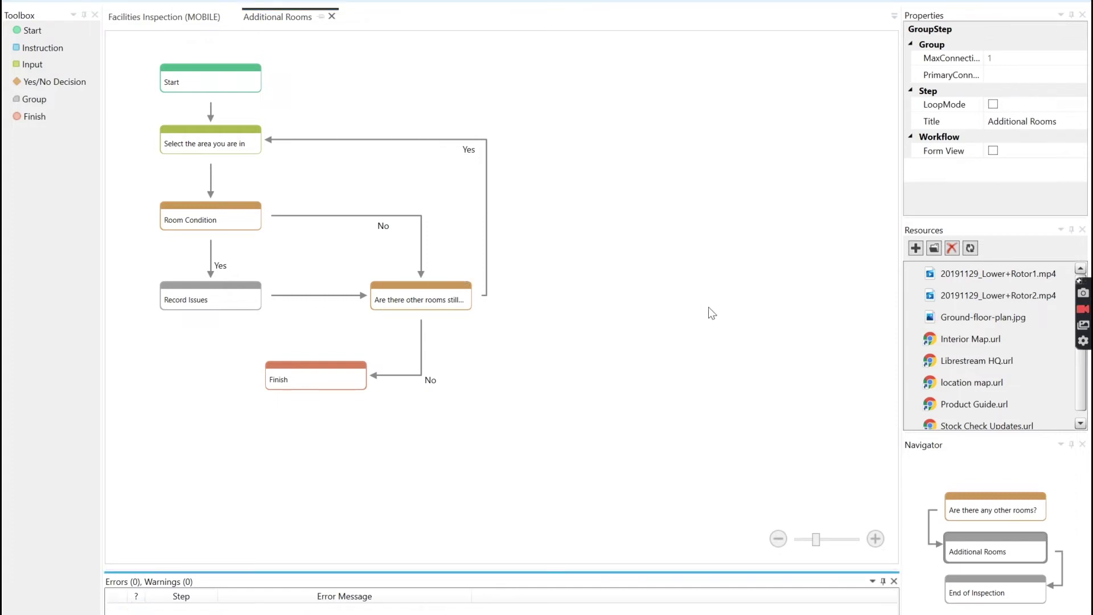
pyautogui.click(331, 17)
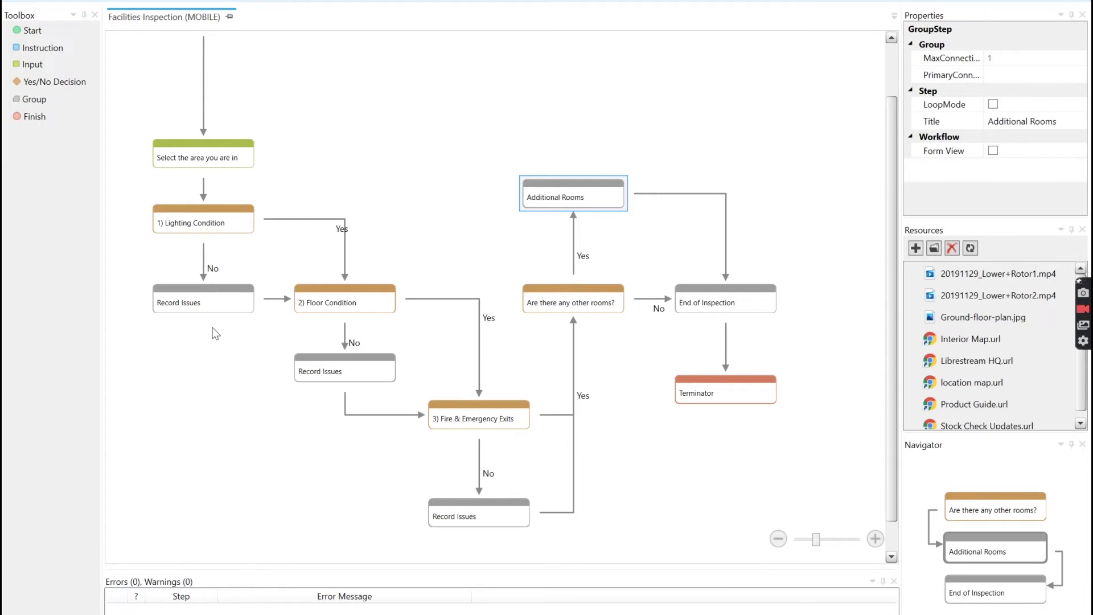
# Review the Record Issues group following 1) Lighting Condition and turn on its Form View and Loop Mode.
pyautogui.click(217, 405)
pyautogui.moveTo(227, 301)
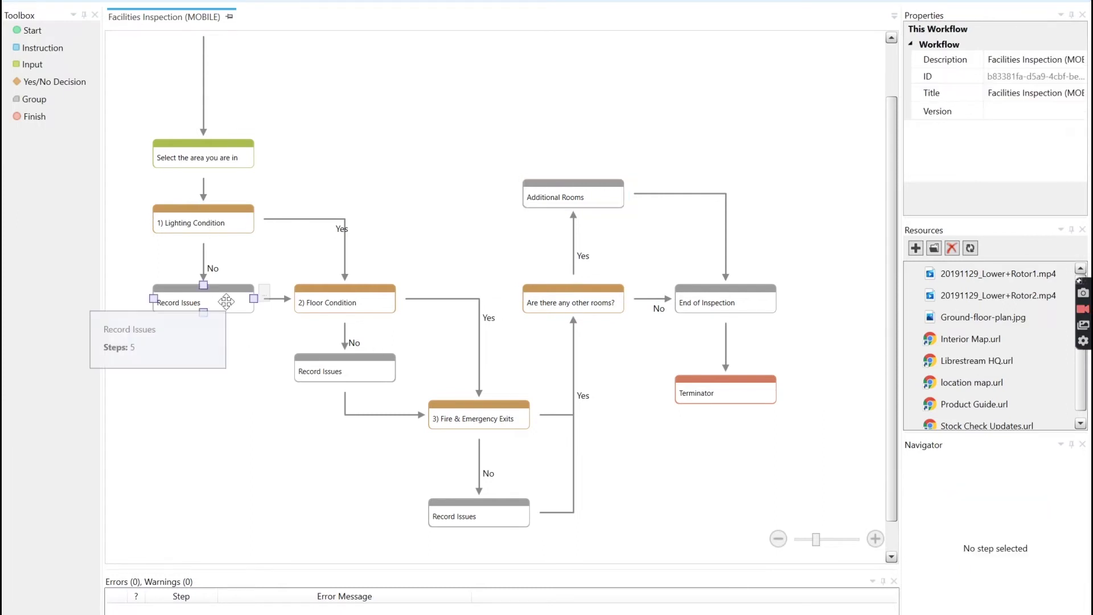
pyautogui.doubleClick(227, 301)
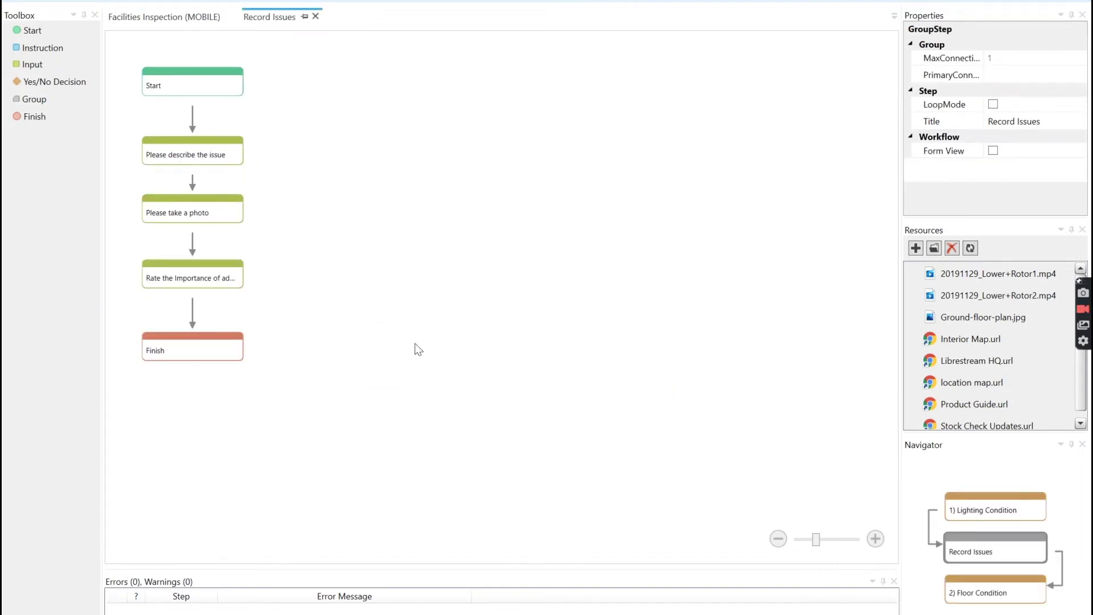
pyautogui.click(314, 17)
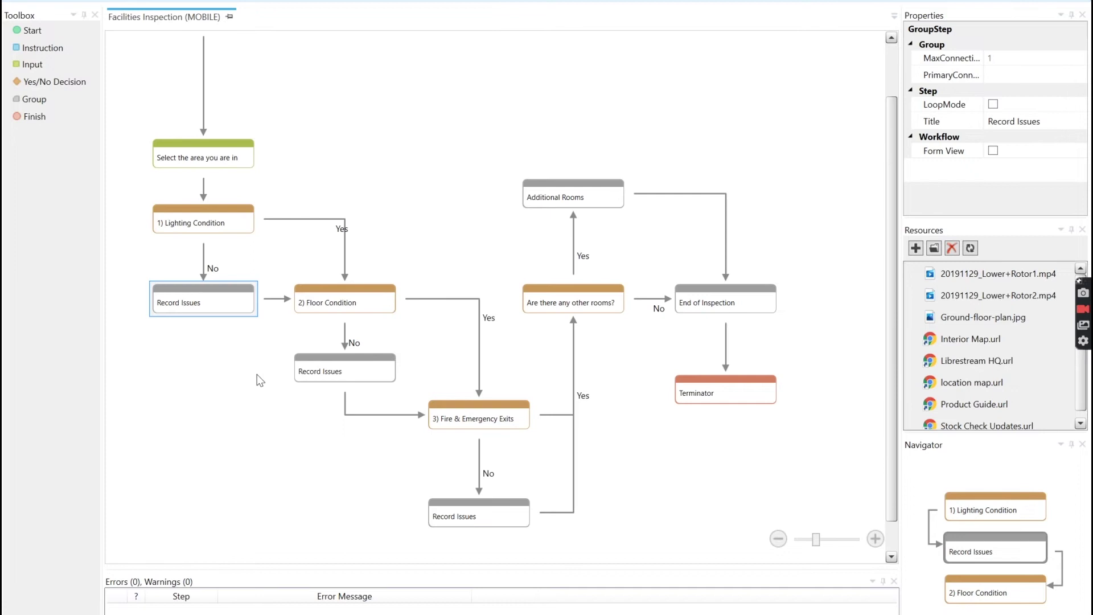
pyautogui.click(265, 295)
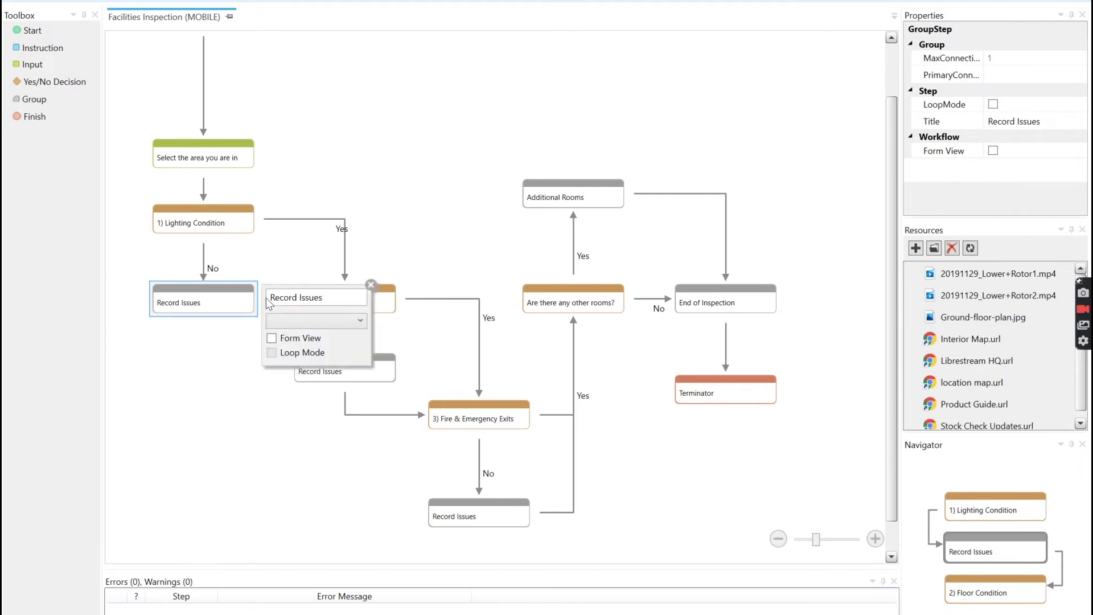
pyautogui.click(272, 338)
pyautogui.click(272, 353)
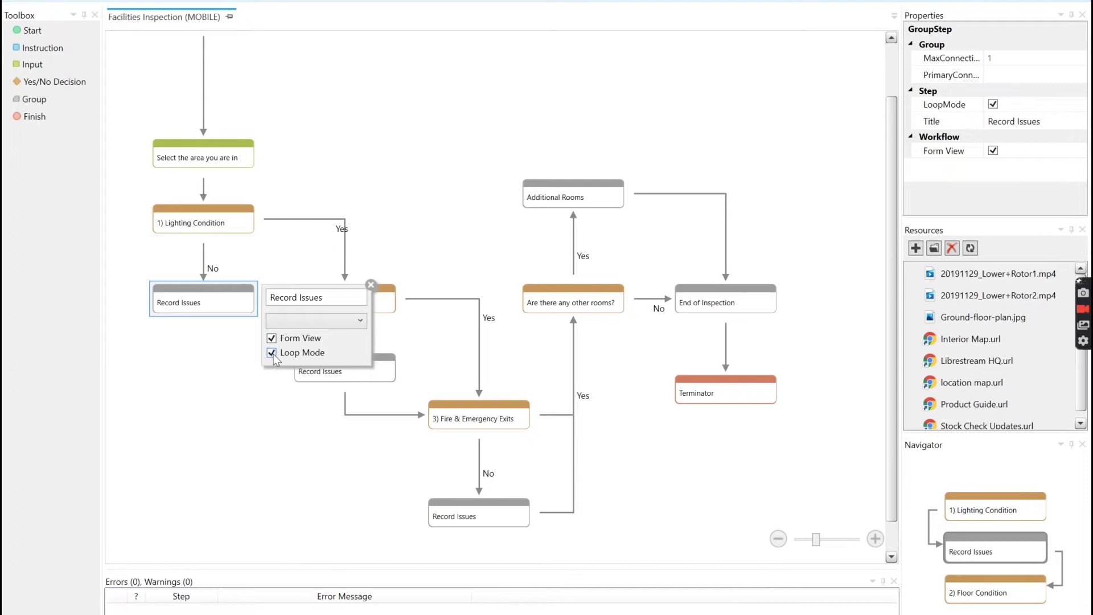
pyautogui.click(272, 453)
# Turn on Form View and Loop Mode for the Record Issues groups following 2) Floor Condition and 3) Fire & Emergency Exits.
pyautogui.moveTo(345, 381)
pyautogui.click(404, 365)
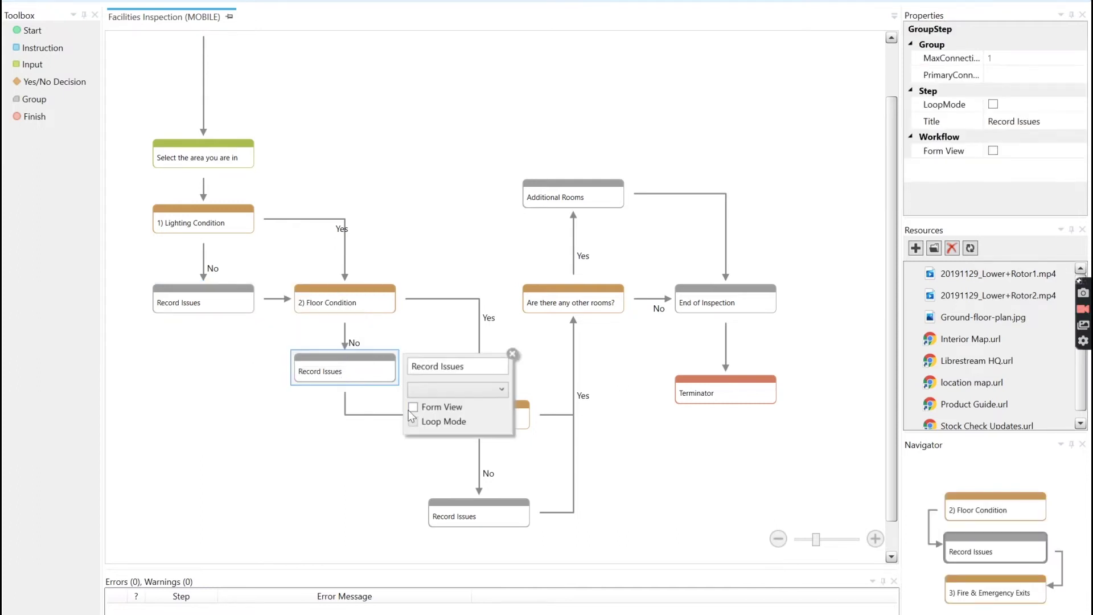
pyautogui.click(413, 406)
pyautogui.click(413, 421)
pyautogui.moveTo(498, 509)
pyautogui.click(537, 509)
pyautogui.click(546, 535)
pyautogui.click(546, 549)
pyautogui.click(719, 519)
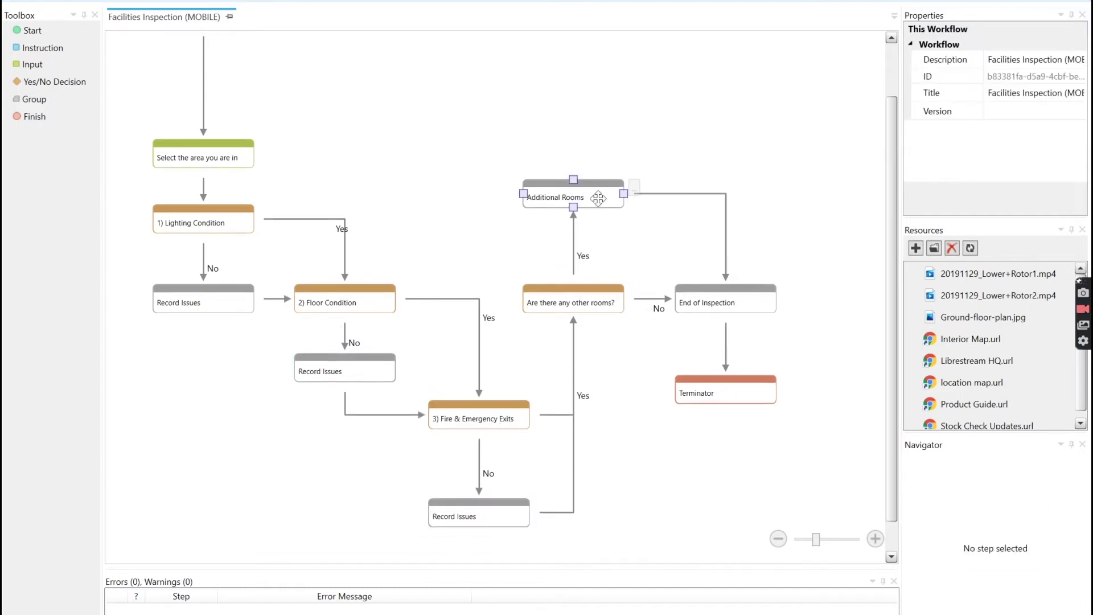
# Check the Form View and Loop Mode settings of the Record Issues group inside Additional Rooms.
pyautogui.doubleClick(599, 197)
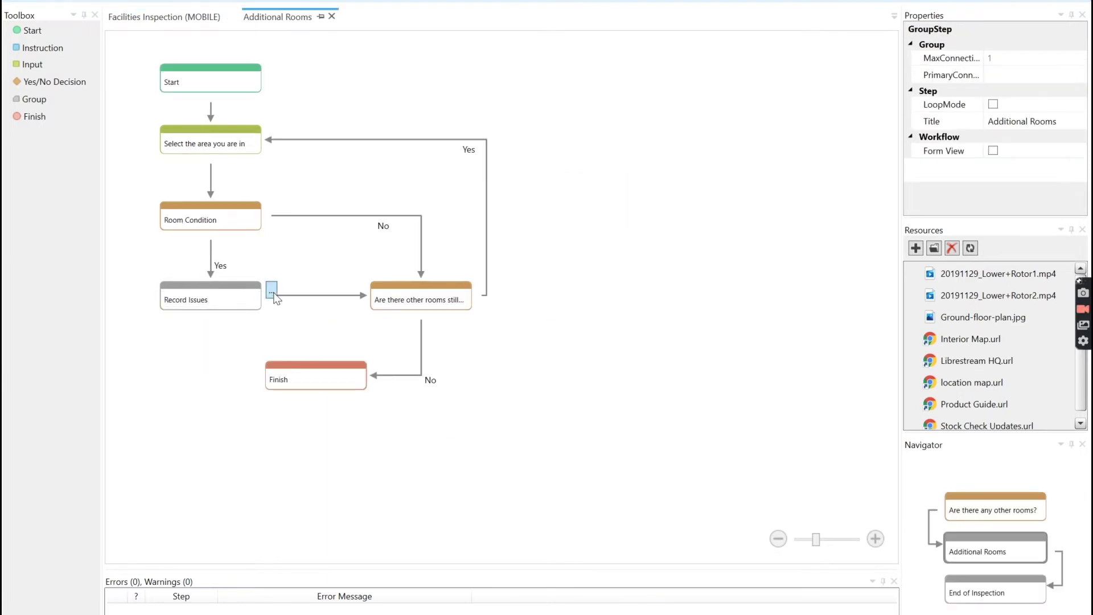
pyautogui.click(274, 292)
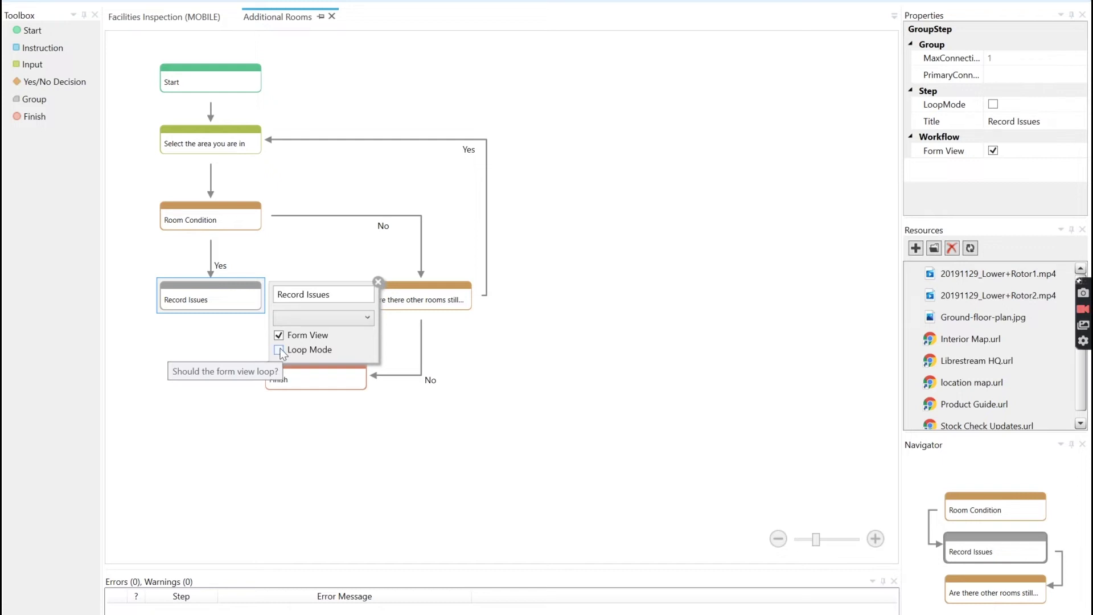
pyautogui.moveTo(245, 308)
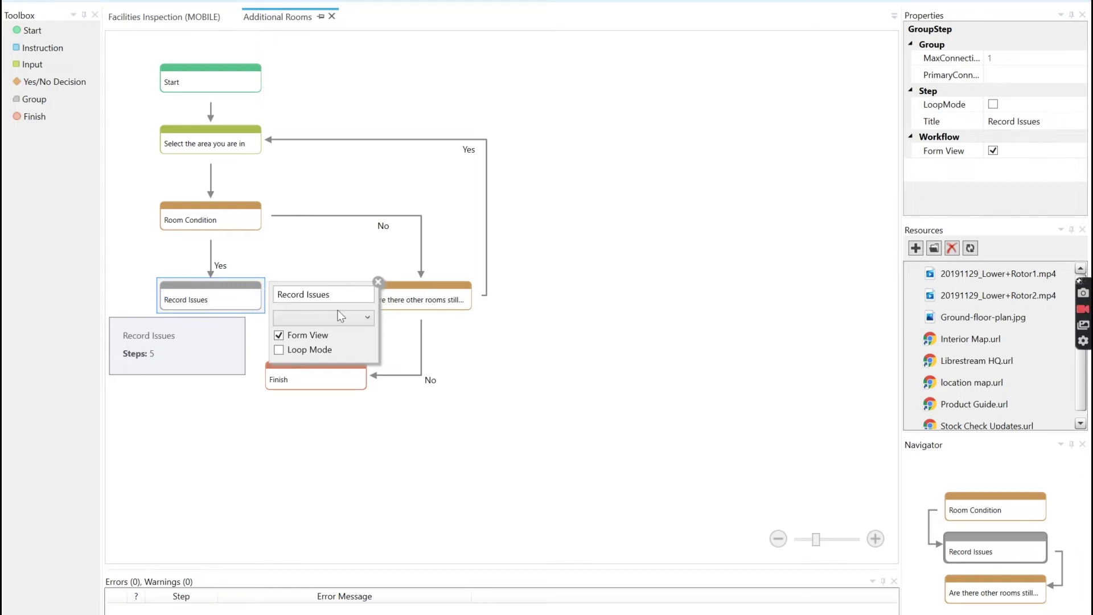
pyautogui.click(378, 282)
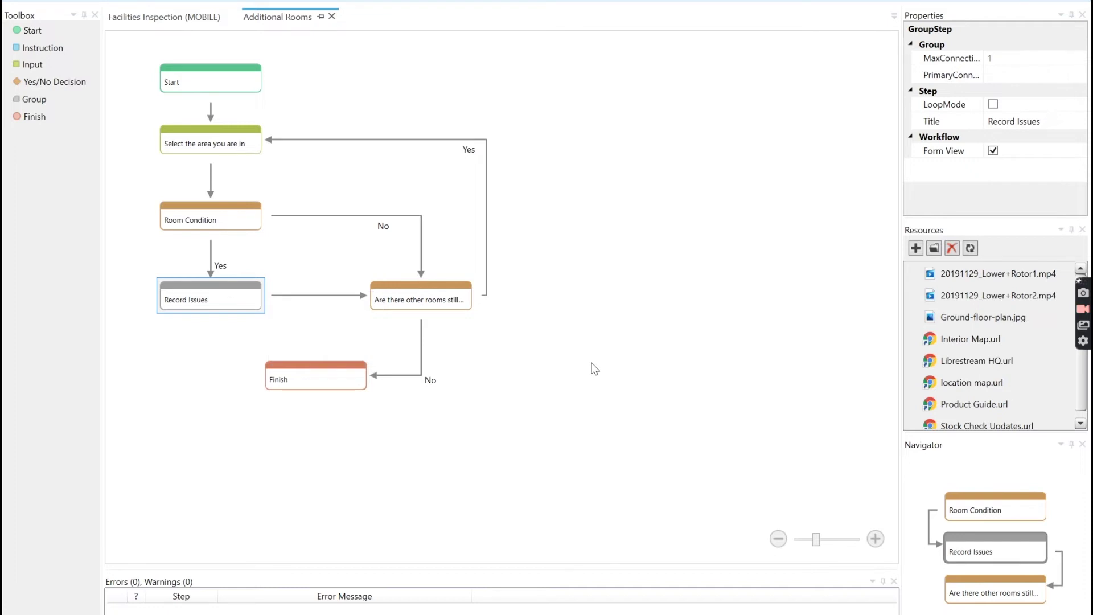
pyautogui.click(331, 16)
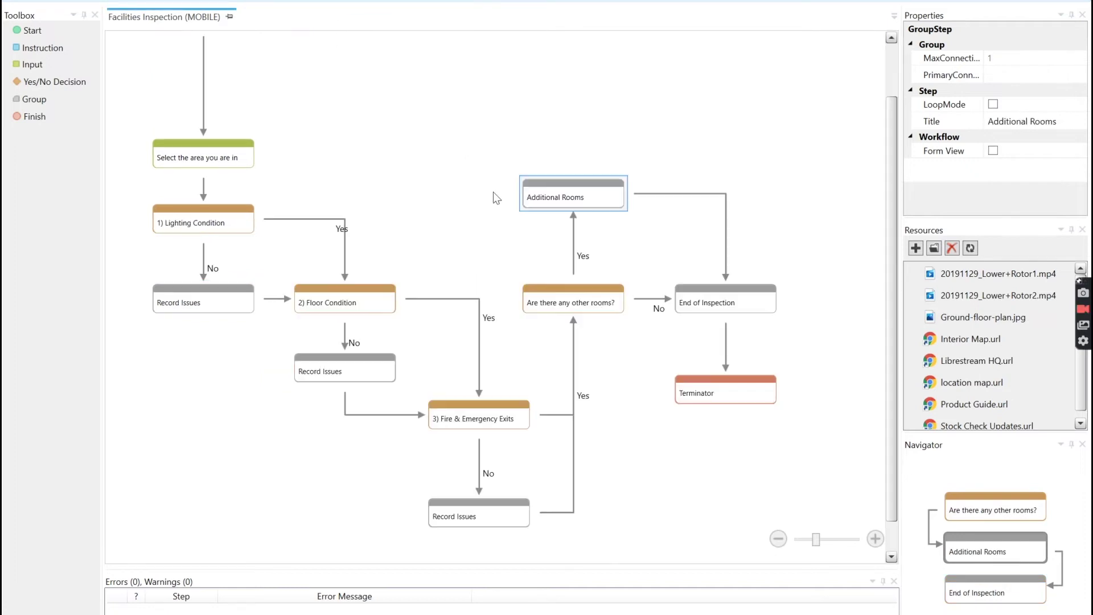
# Add a new Instruction step in the empty space beside Start Step in the main workflow.
pyautogui.scroll(2, 456, 234)
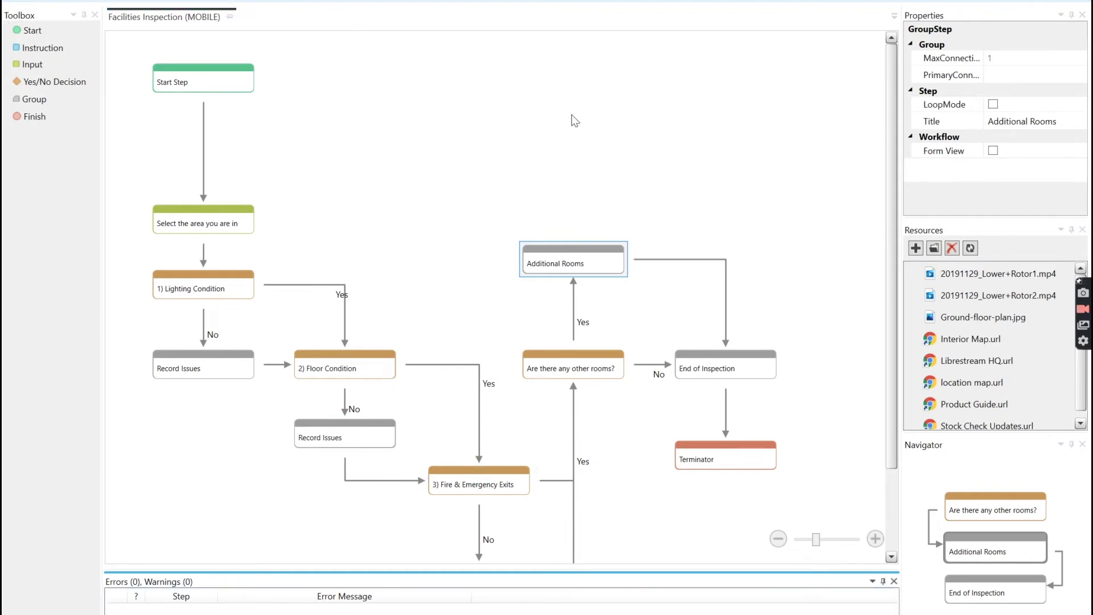
pyautogui.scroll(-2, 572, 116)
pyautogui.scroll(2, 398, 105)
pyautogui.moveTo(215, 218)
pyautogui.moveTo(25, 50); pyautogui.dragTo(349, 124)
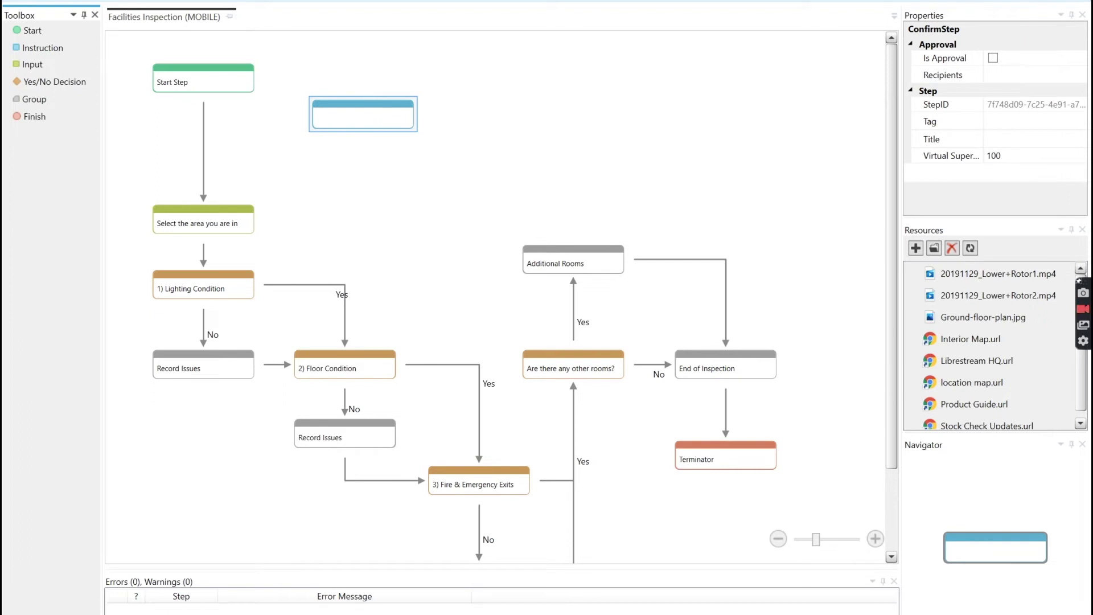
pyautogui.click(378, 110)
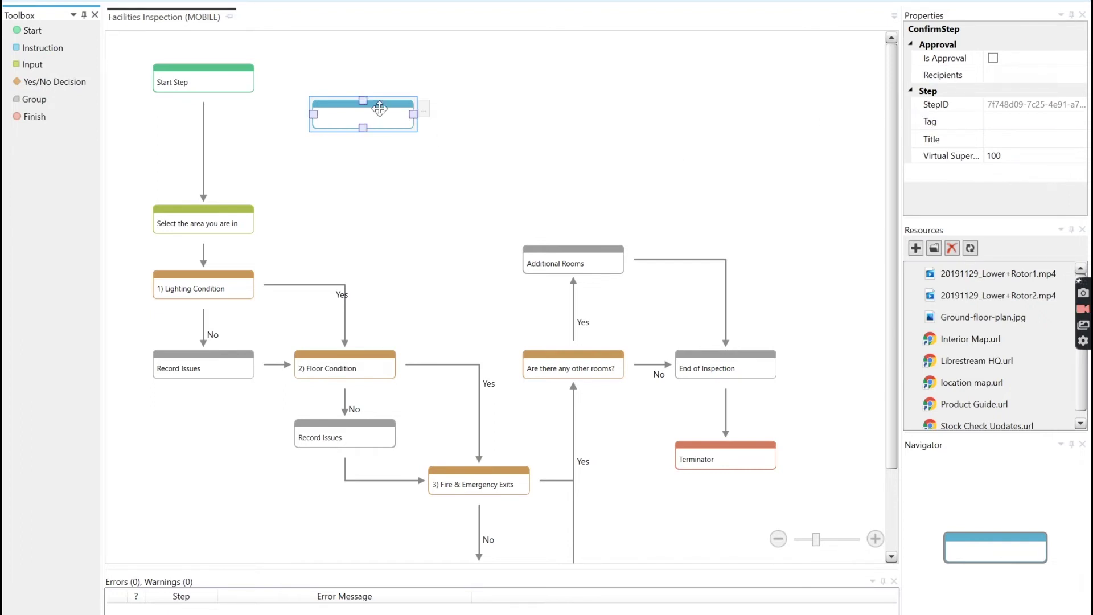
# Title the instruction "Weekly Building Safety Inspection" and describe following the step by step visual safety process and calling a Remote expert for extra help.
pyautogui.doubleClick(379, 108)
pyautogui.click(216, 117)
pyautogui.write('Weekly Building Safety Inspection')
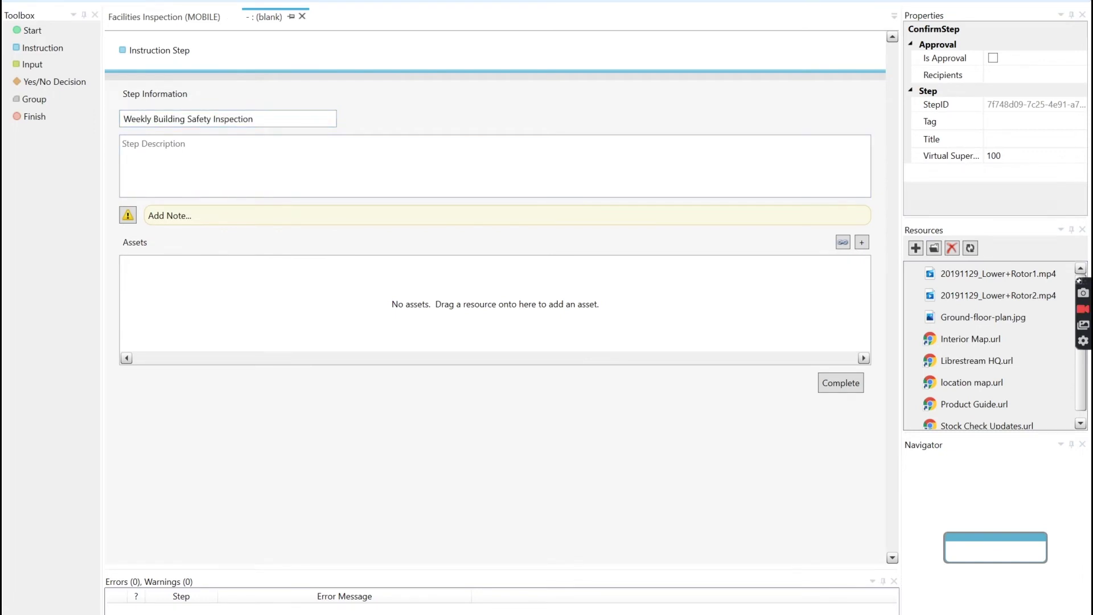
pyautogui.click(261, 165)
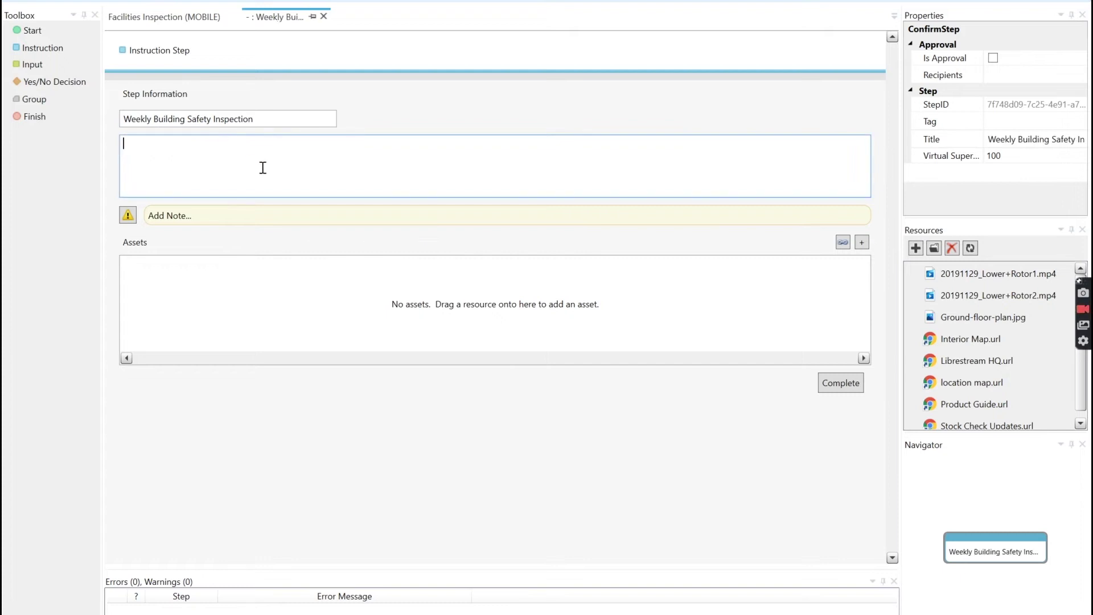
pyautogui.write('Follow this step by step process to visually inspect the safety requirements for the building At any stage you can call a Remote expert and share your device video if you need some extra help')
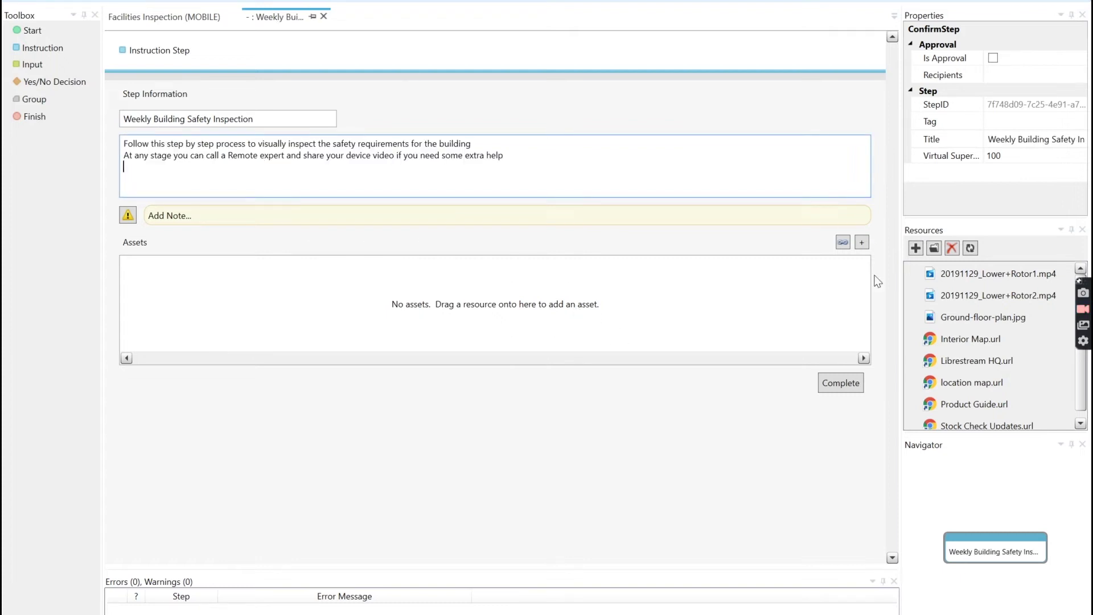
# Attach Ground-floor-plan.jpg and Interior Map.url as assets of the Weekly Building Safety Inspection step.
pyautogui.click(955, 322)
pyautogui.moveTo(955, 322); pyautogui.dragTo(336, 307)
pyautogui.moveTo(965, 341); pyautogui.dragTo(473, 313)
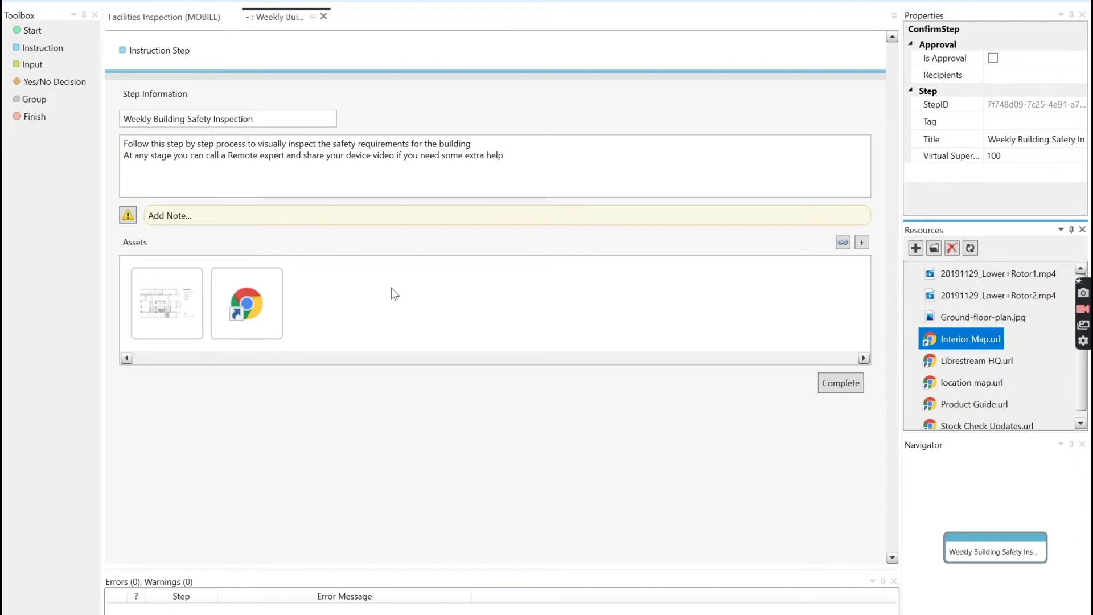
# Add the warning note "See attached photos for guidance" to the instruction step and save it.
pyautogui.click(344, 221)
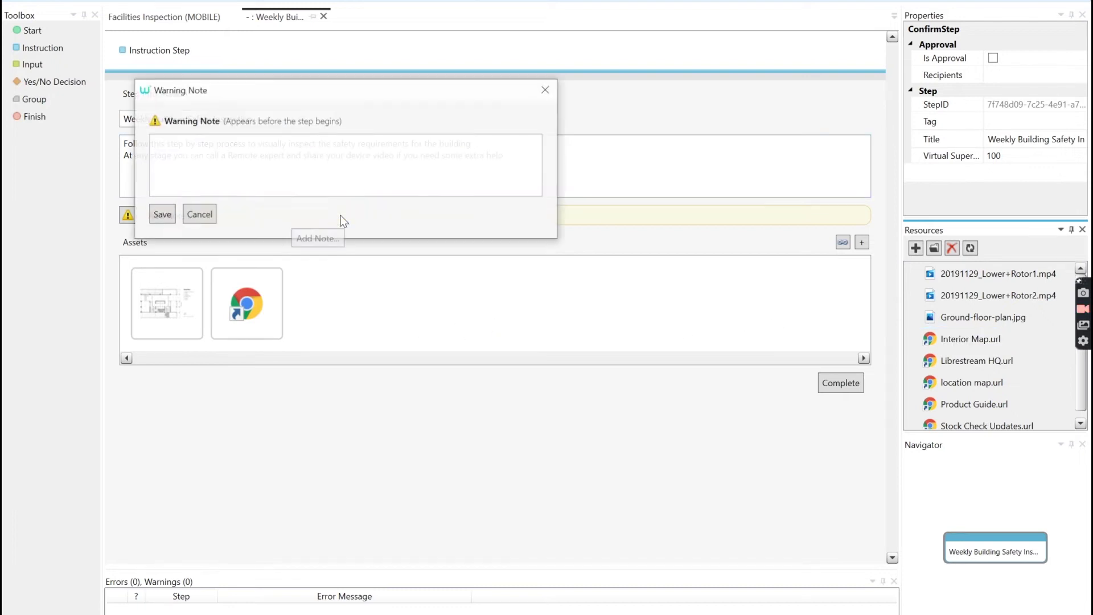
pyautogui.click(357, 150)
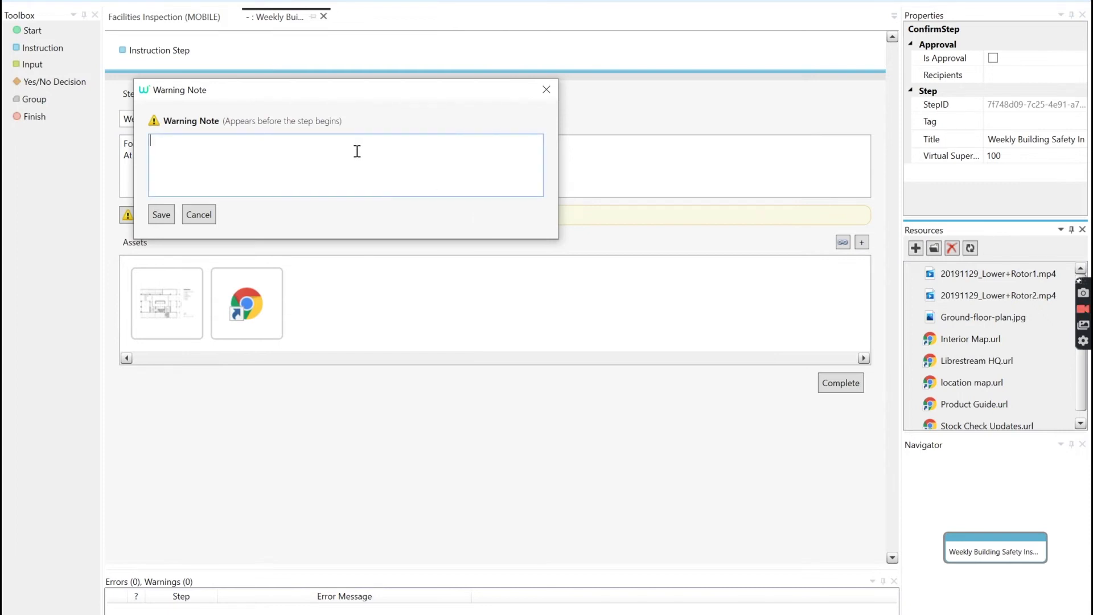
pyautogui.write('See attached photos ')
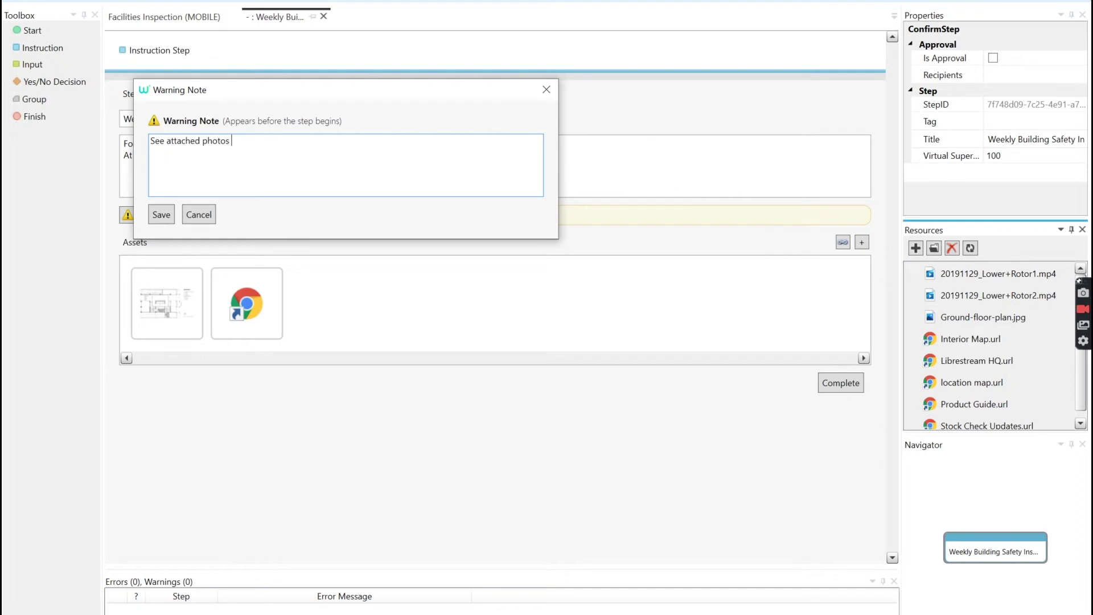
pyautogui.write('for guidance')
pyautogui.click(163, 215)
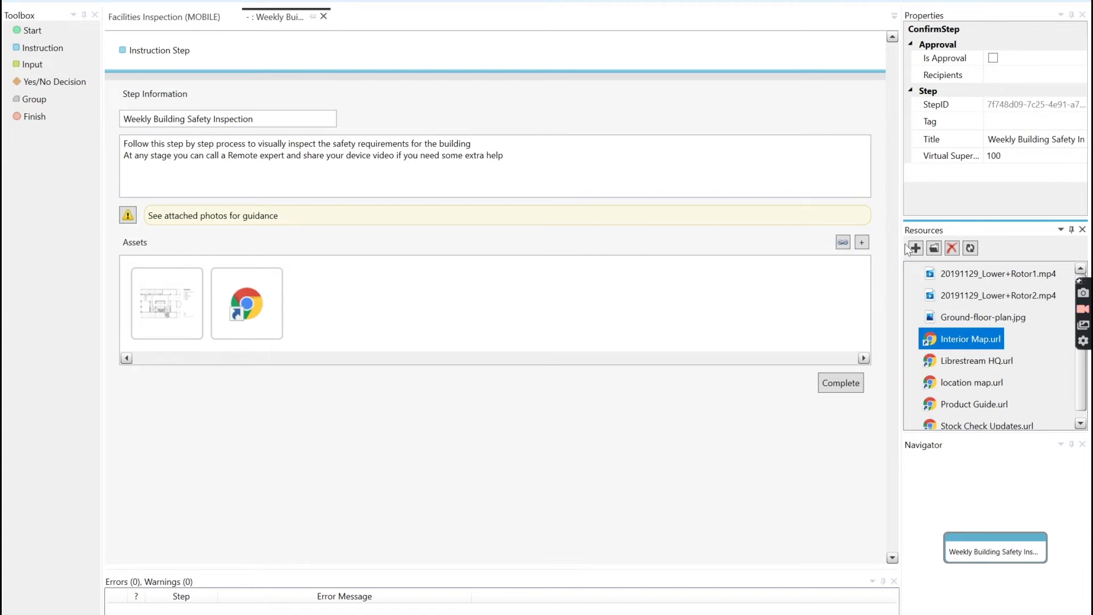
# View the hyperlink creation form without adding a link, and complete the Weekly Building Safety Inspection step.
pyautogui.click(843, 242)
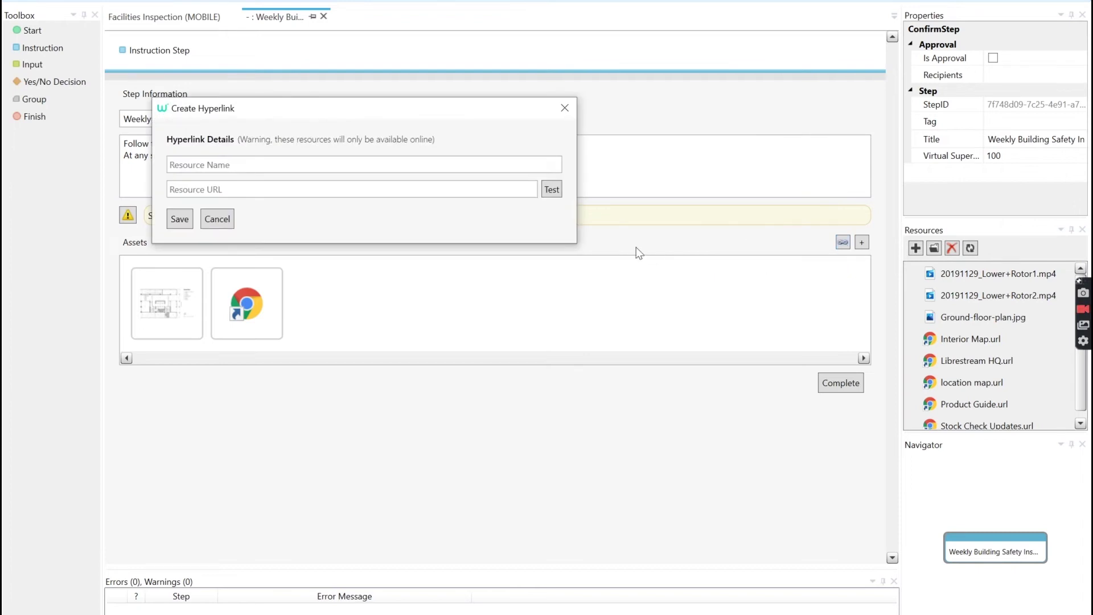
pyautogui.click(567, 109)
pyautogui.click(849, 385)
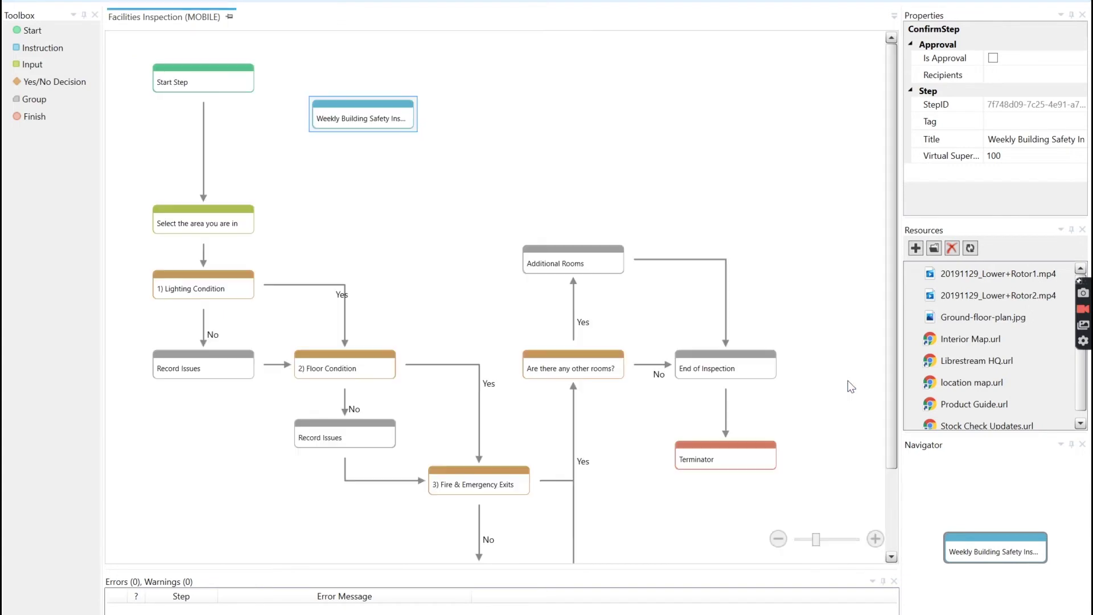
# Insert the Weekly Building Safety Inspection step between Start Step and "Select the area you are in", connected to both.
pyautogui.moveTo(371, 117); pyautogui.dragTo(339, 147)
pyautogui.click(204, 198)
pyautogui.moveTo(203, 199)
pyautogui.mouseDown()
pyautogui.moveTo(309, 108)
pyautogui.moveTo(333, 130)
pyautogui.moveTo(330, 160)
pyautogui.moveTo(185, 196)
pyautogui.moveTo(203, 210)
pyautogui.mouseUp()
pyautogui.moveTo(316, 146); pyautogui.dragTo(205, 149)
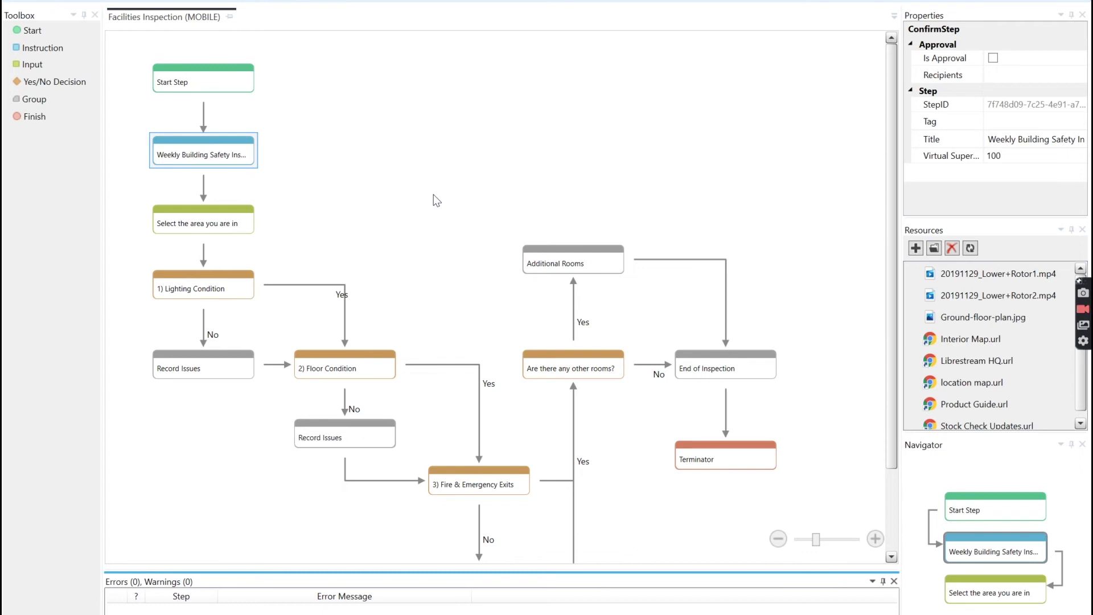
# Look over the whole Facilities Inspection (MOBILE) workflow and save it.
pyautogui.scroll(-3, 449, 199)
pyautogui.scroll(3, 453, 200)
pyautogui.hotkey('alt', 'f')
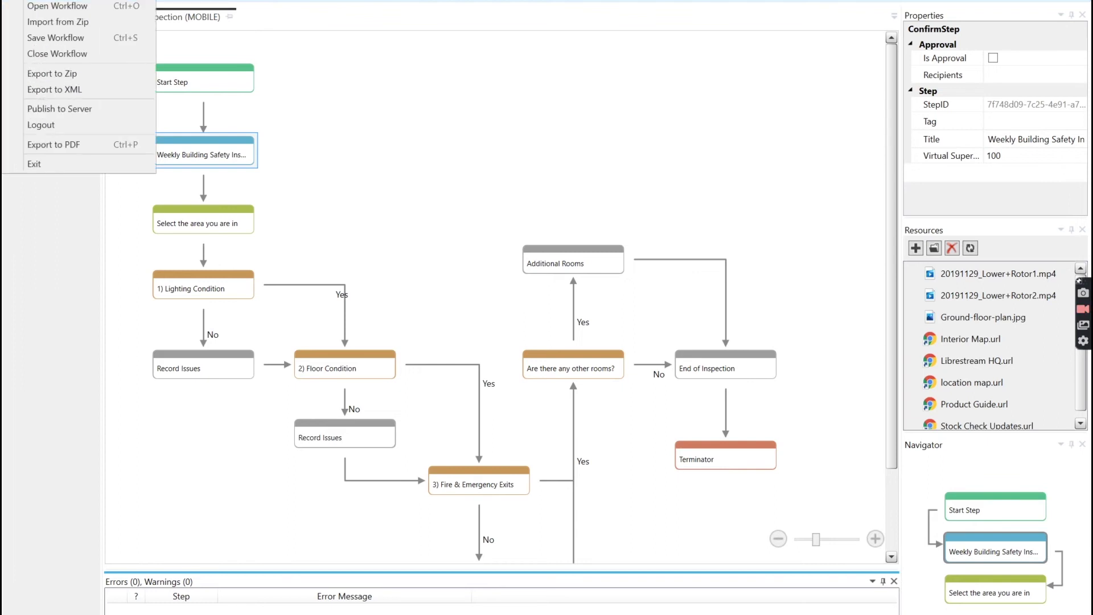
pyautogui.click(56, 38)
# Start publishing the workflow to the server, choosing the existing FACILITIES INSPECTION (M) as the workflow to update.
pyautogui.hotkey('alt', 'f')
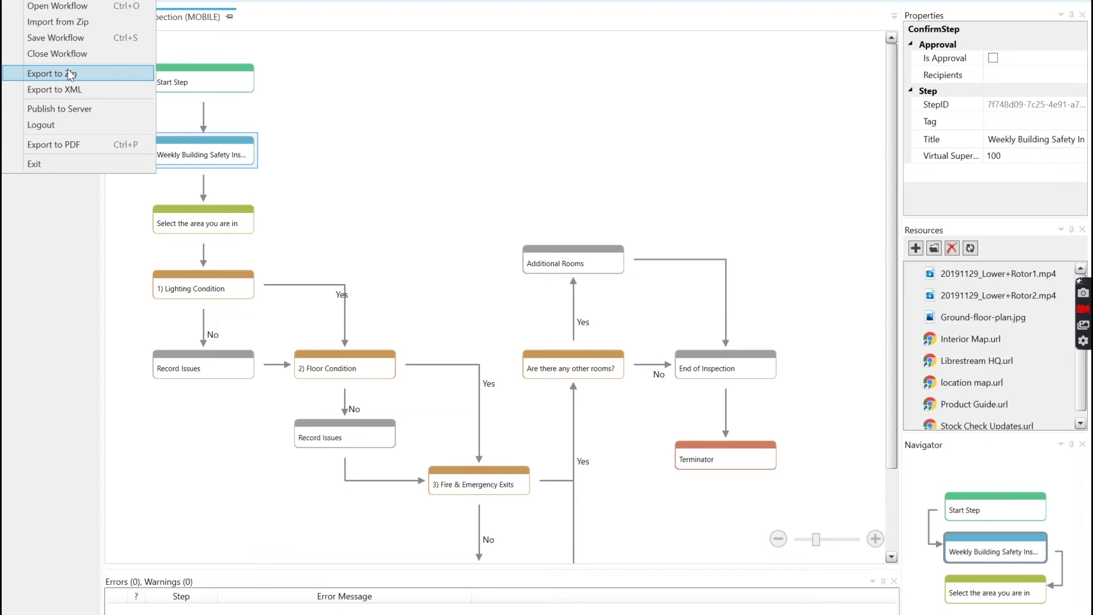
pyautogui.click(80, 112)
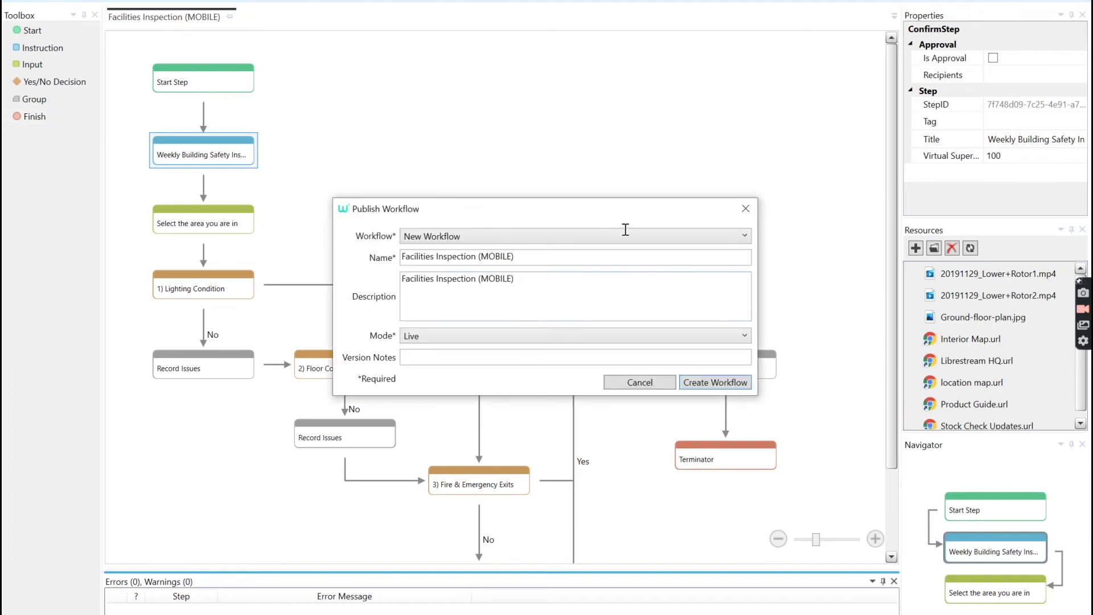
pyautogui.click(744, 236)
pyautogui.moveTo(745, 284); pyautogui.dragTo(749, 369)
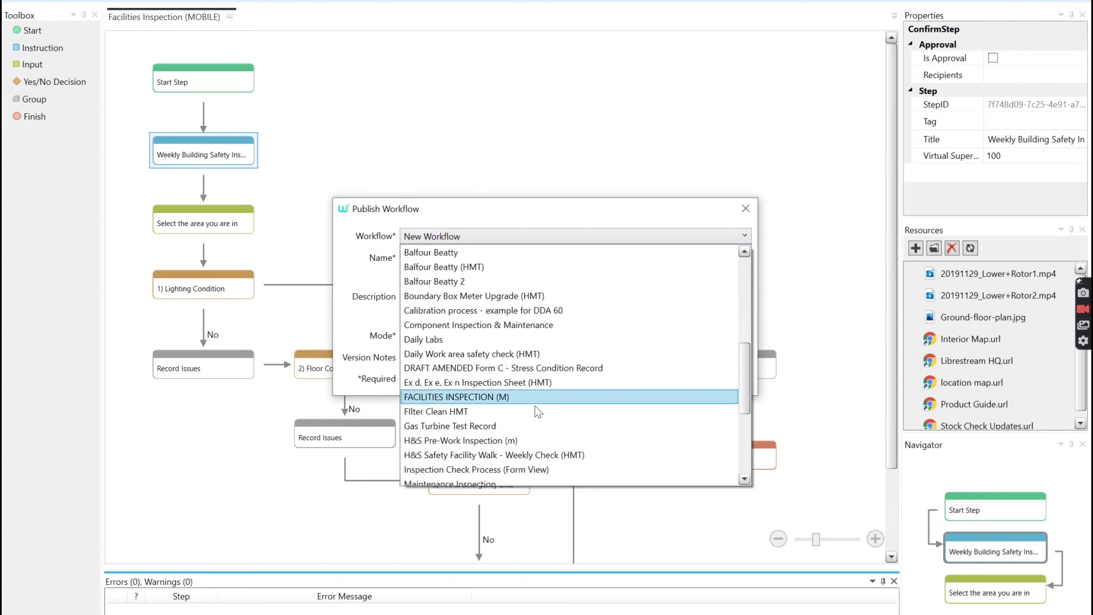
pyautogui.click(508, 397)
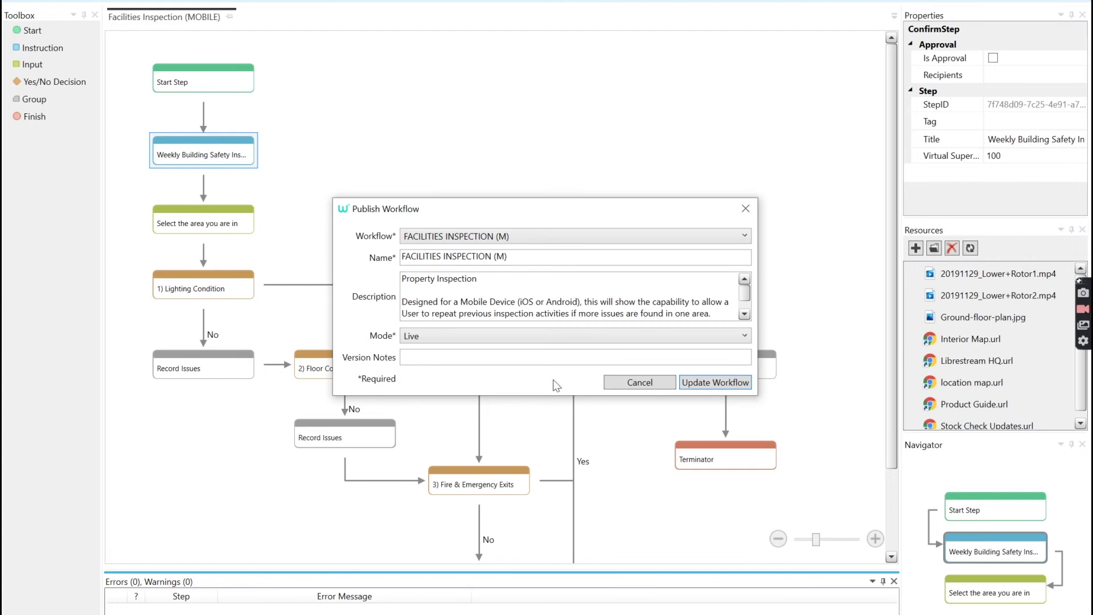
# Publish the update to FACILITIES INSPECTION (M) in Live mode and confirm replacing the existing workflow.
pyautogui.click(746, 335)
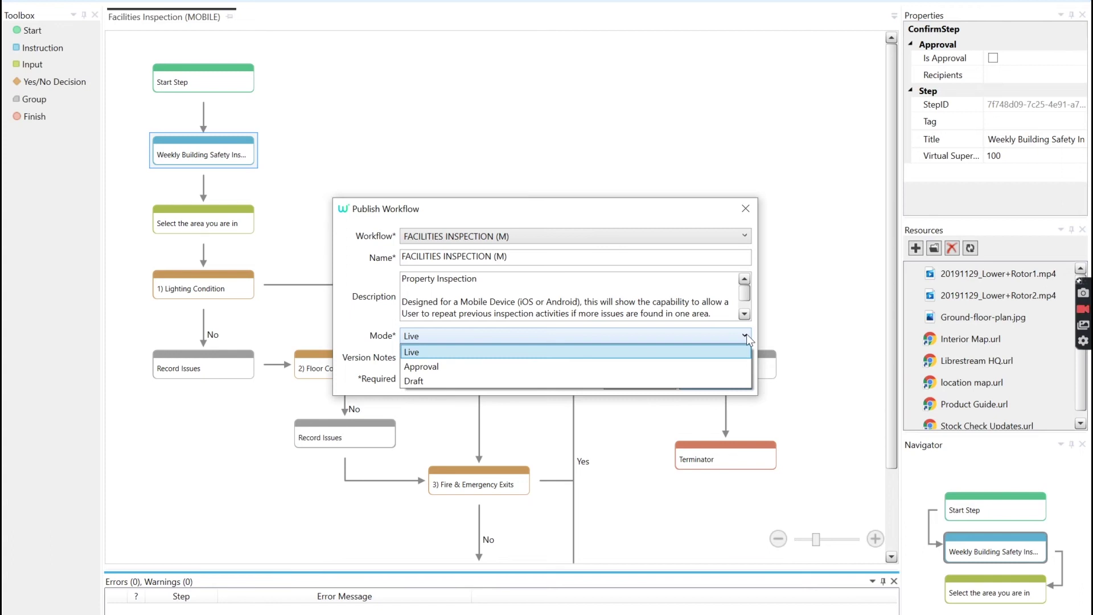
pyautogui.click(516, 351)
pyautogui.click(716, 386)
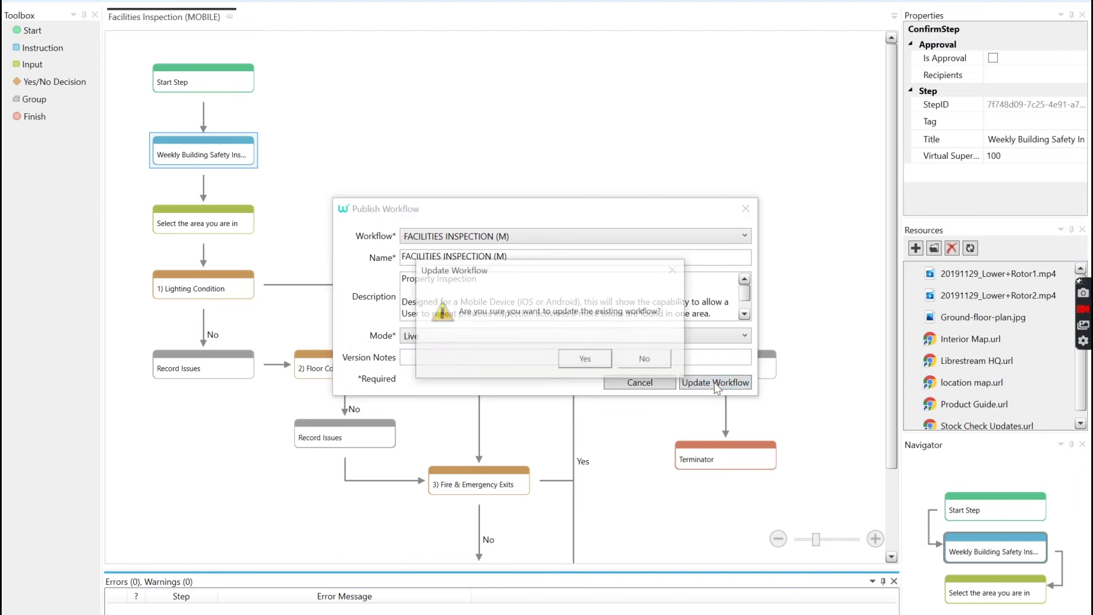
pyautogui.click(581, 358)
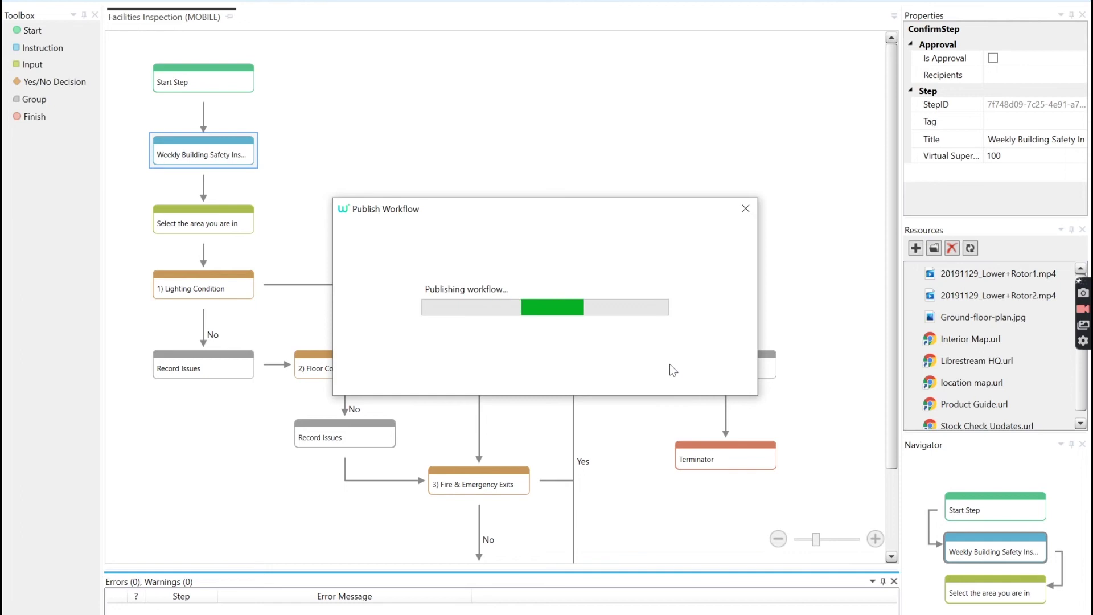
pyautogui.click(620, 359)
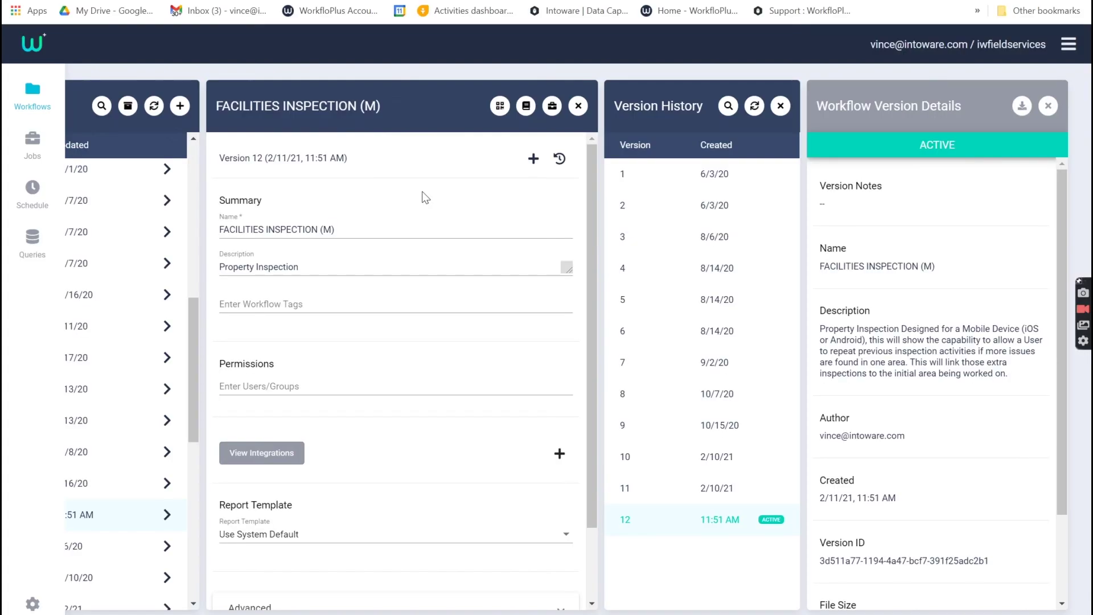
# In the web dashboard, reload the workflow list, open FACILITIES INSPECTION (M) and examine its version history for the newly published version.
pyautogui.click(34, 151)
pyautogui.click(33, 94)
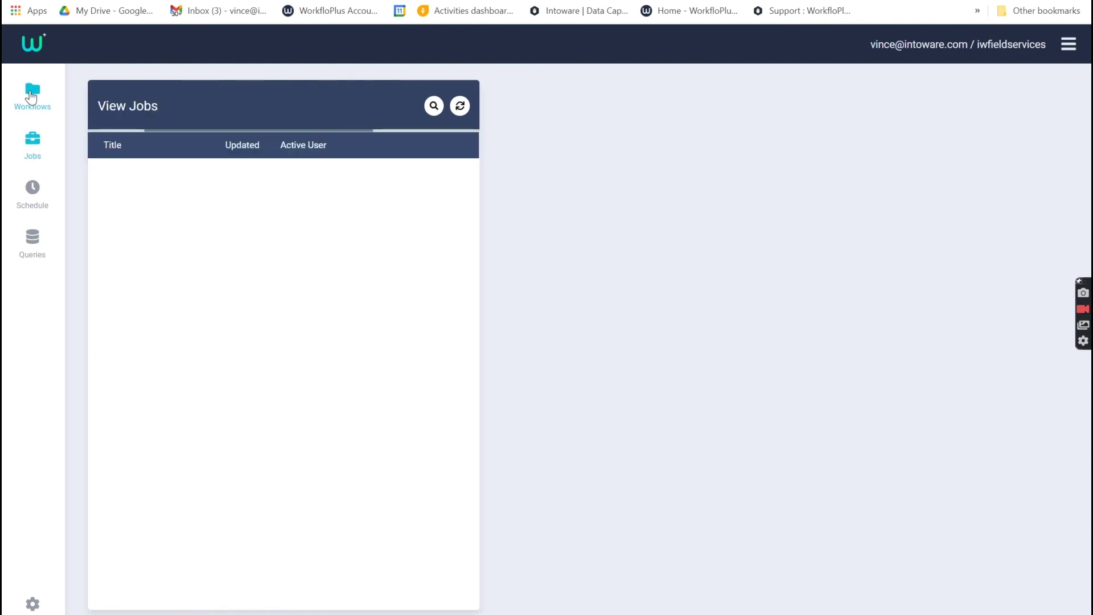
pyautogui.scroll(-8, 309, 390)
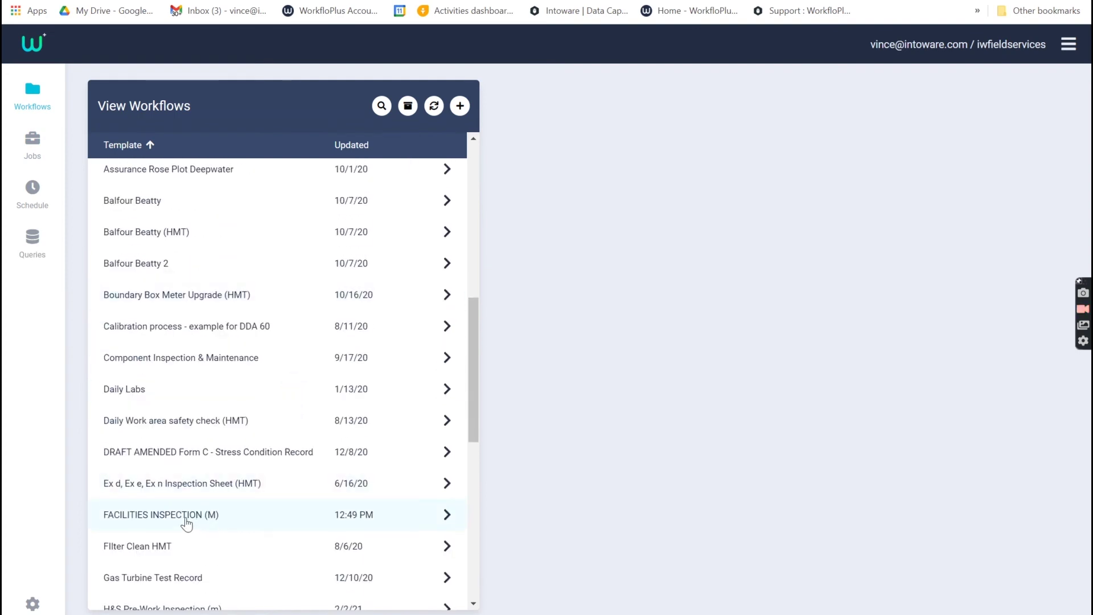
pyautogui.click(221, 519)
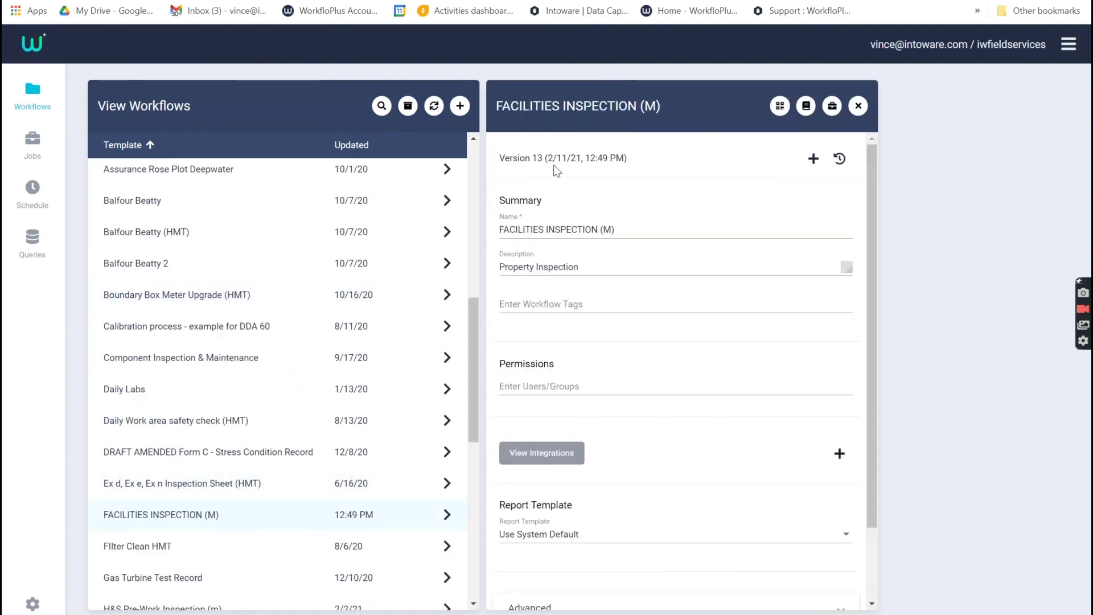
pyautogui.click(839, 159)
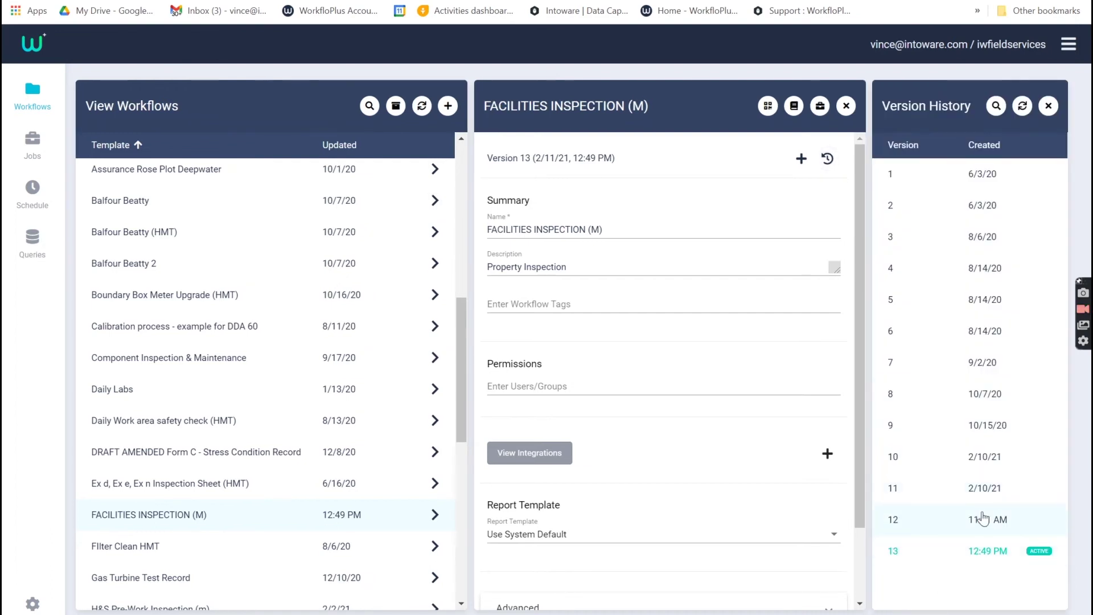
pyautogui.moveTo(979, 530)
pyautogui.moveTo(974, 551)
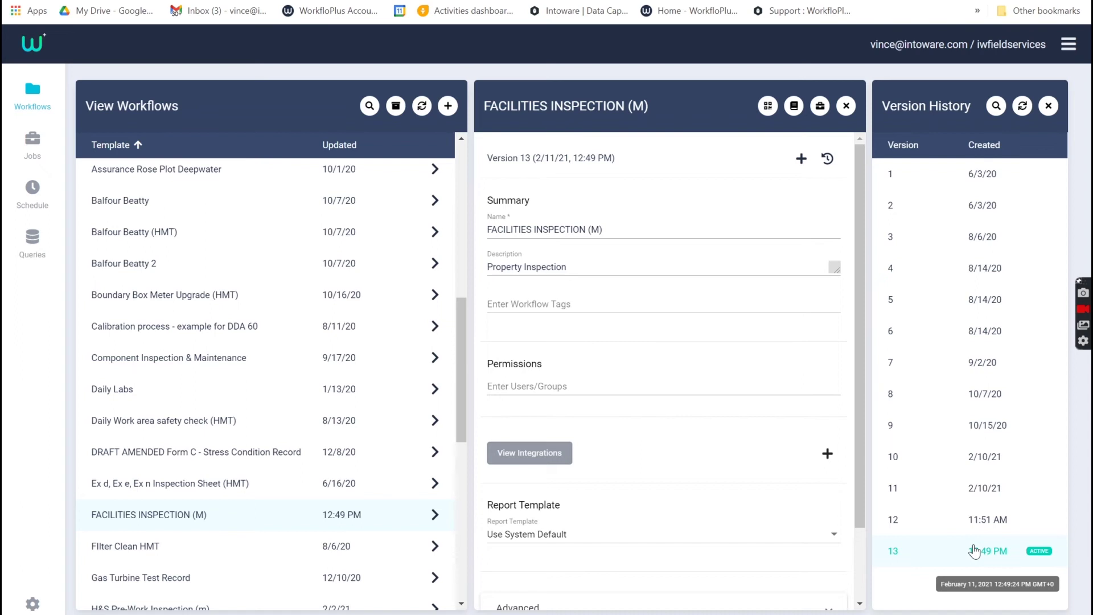
pyautogui.moveTo(804, 614)
# Switch to the mobile app, create a new job from FACILITIES INSPECTION (M), review its details and start it.
pyautogui.click(882, 581)
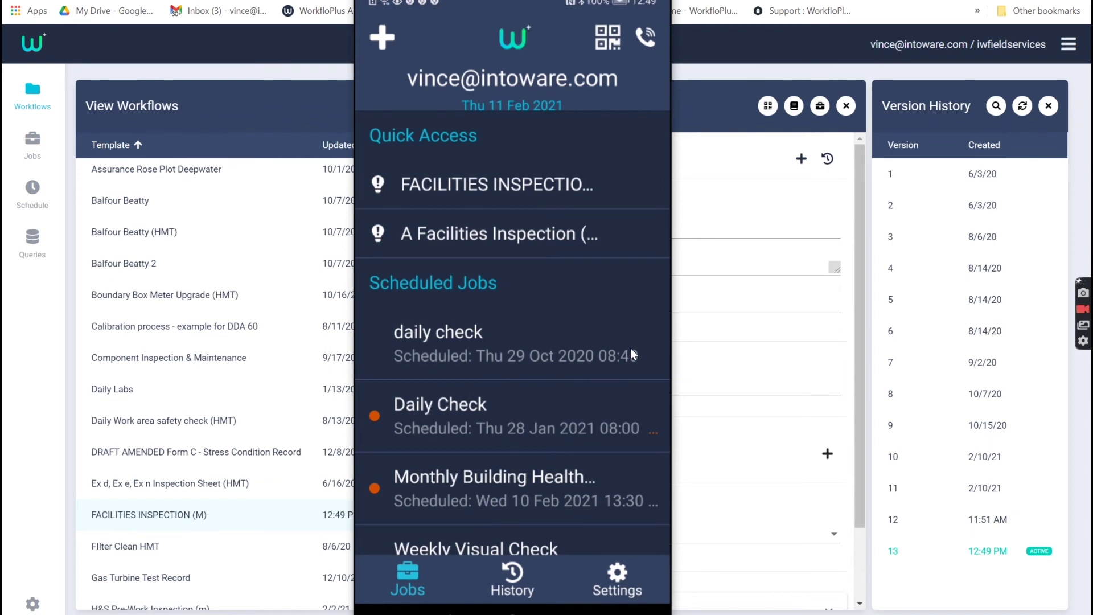
pyautogui.scroll(-10, 630, 347)
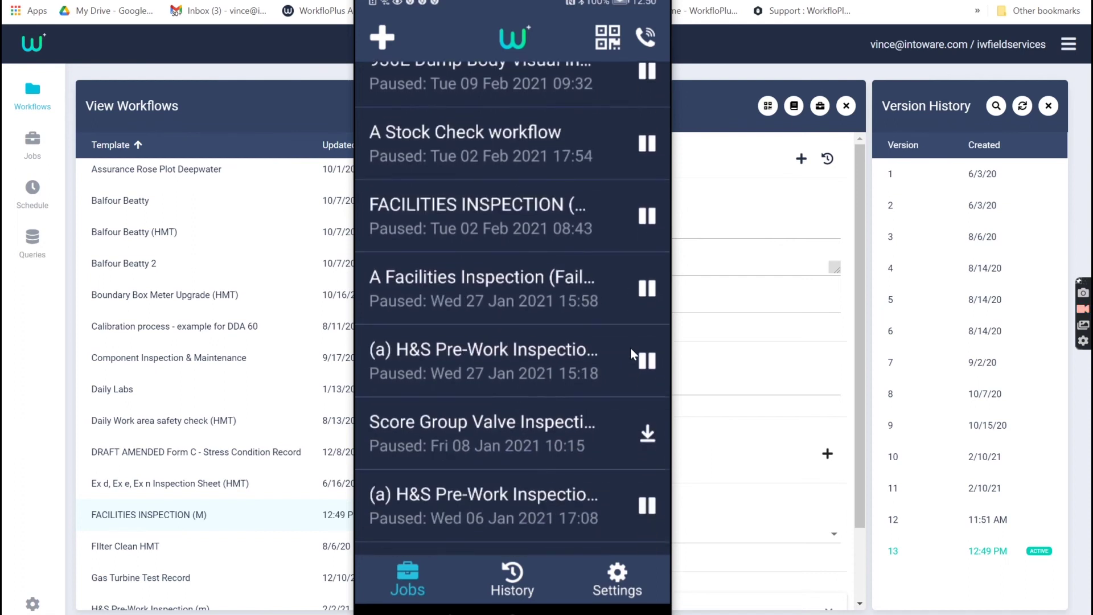
pyautogui.scroll(10, 630, 347)
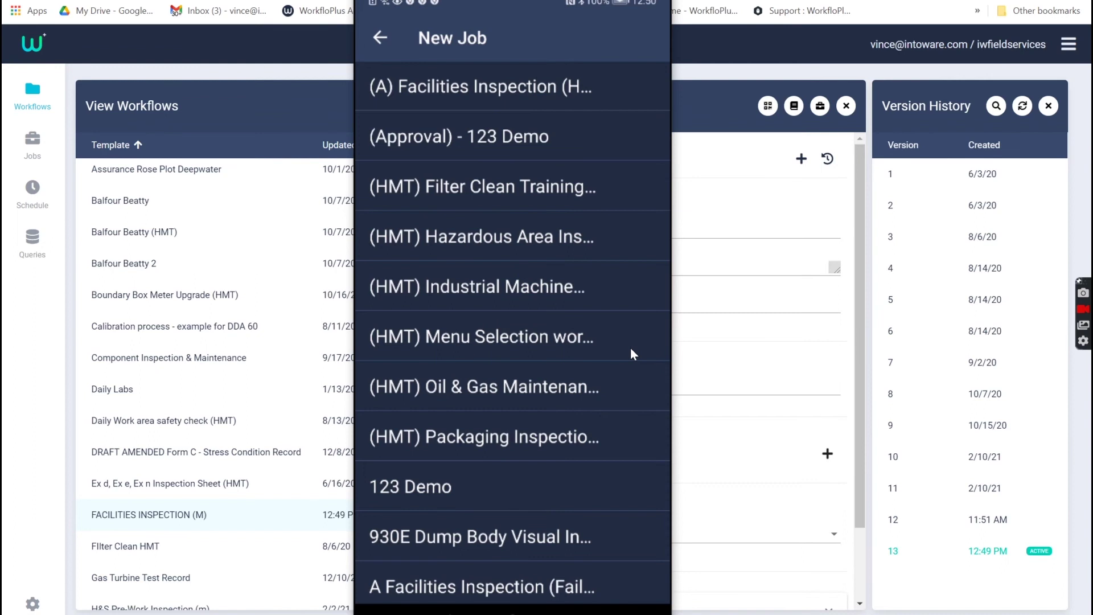
pyautogui.scroll(-10, 630, 348)
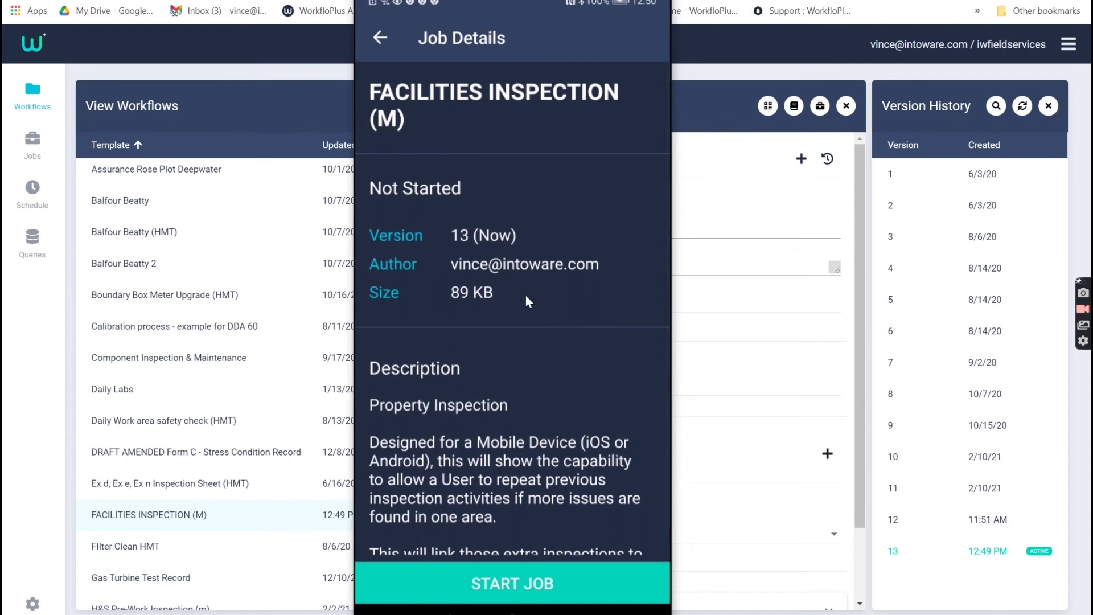
pyautogui.scroll(-2, 565, 398)
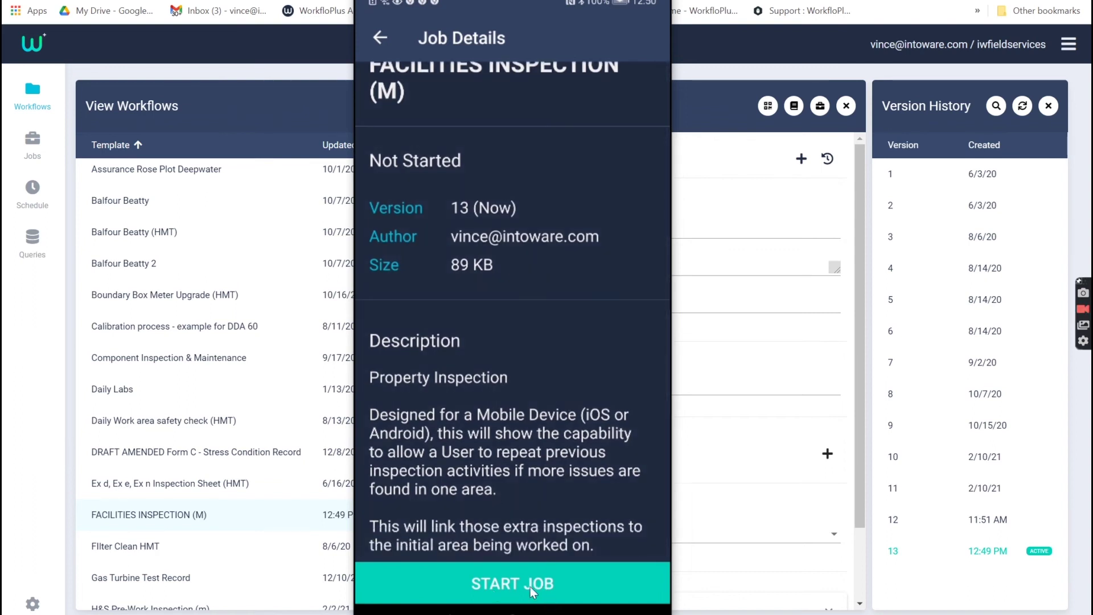
pyautogui.click(510, 586)
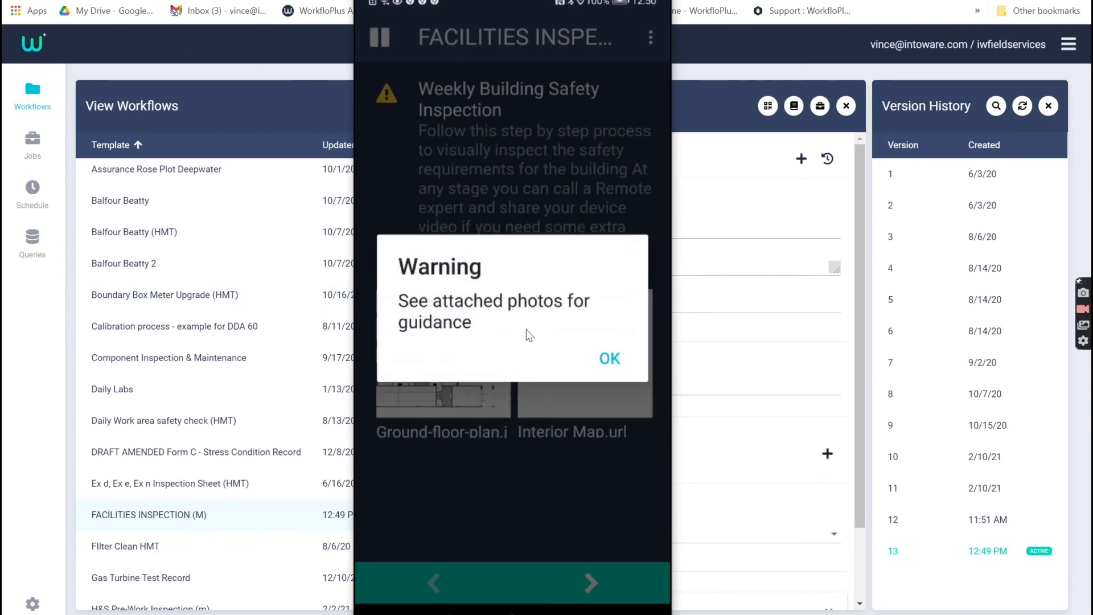
# Acknowledge the warning and view the attached Interior Map link and ground floor plan of the Weekly Building Safety Inspection step.
pyautogui.click(609, 359)
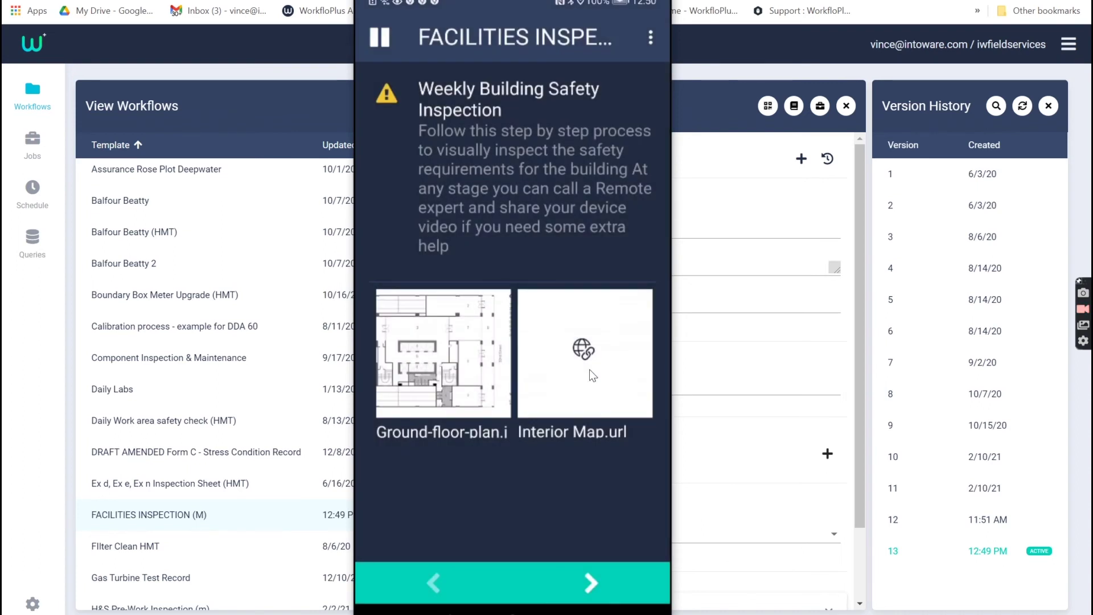
pyautogui.click(575, 356)
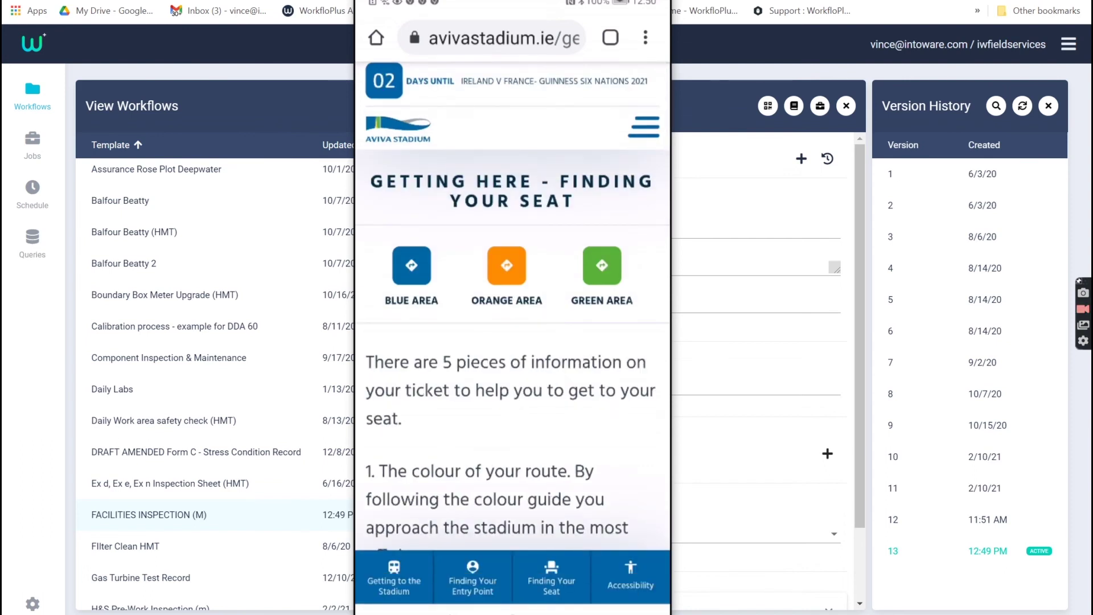
pyautogui.click(449, 374)
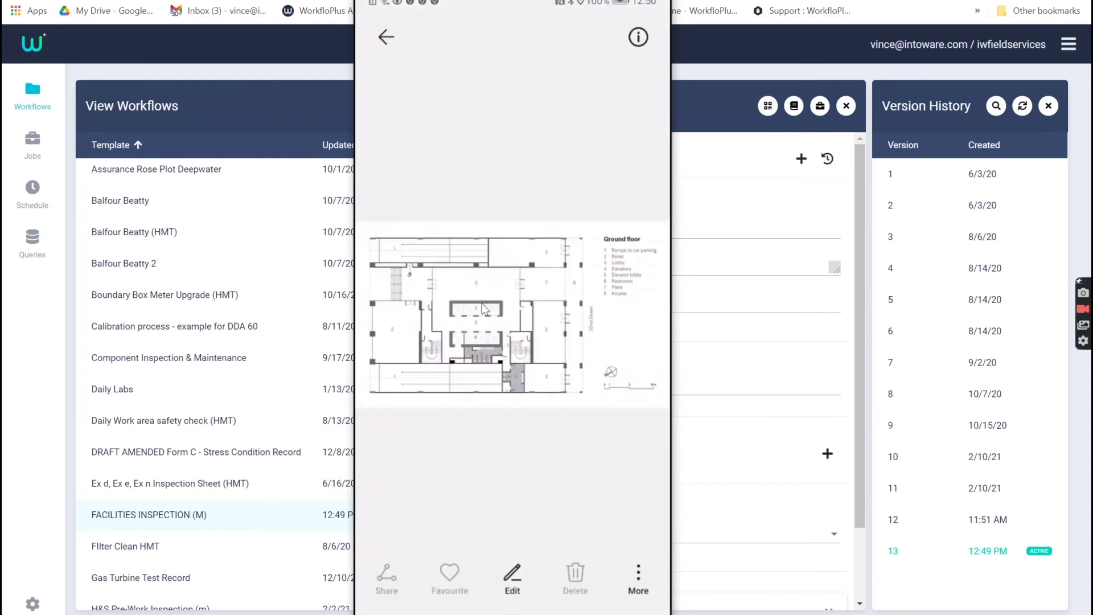
pyautogui.doubleClick(482, 308)
pyautogui.doubleClick(481, 303)
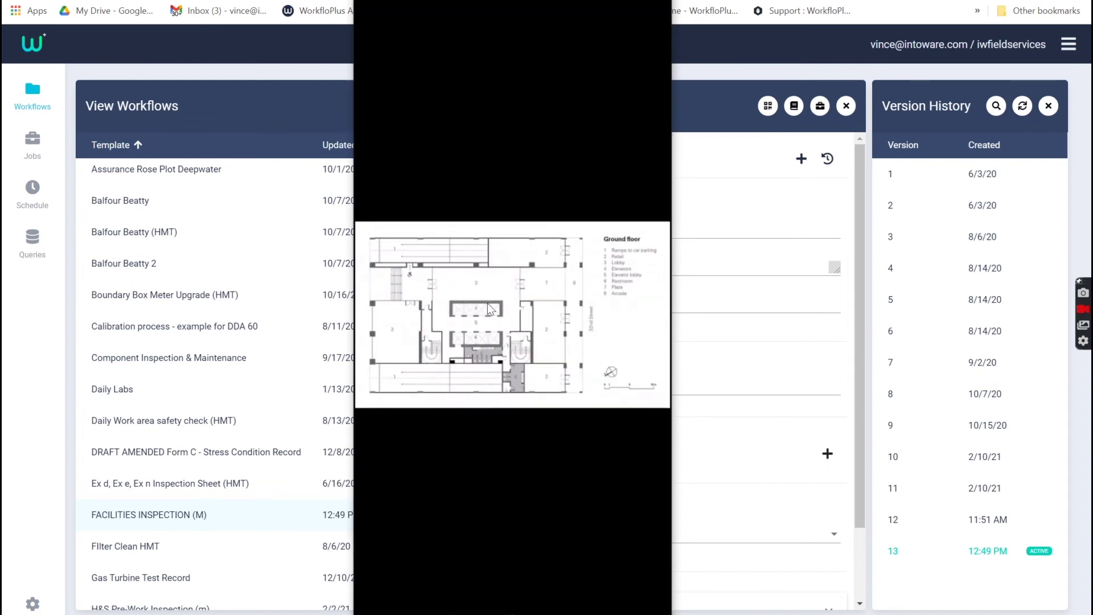
pyautogui.press('Escape')
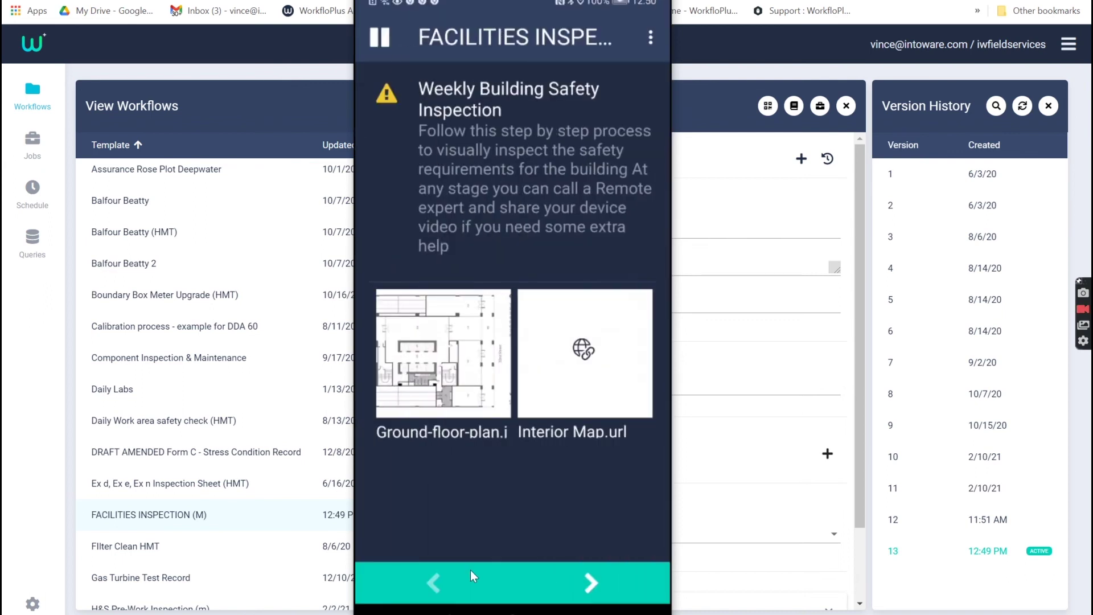
# Proceed to the area selection step and choose Water Supply as the inspected area.
pyautogui.click(590, 582)
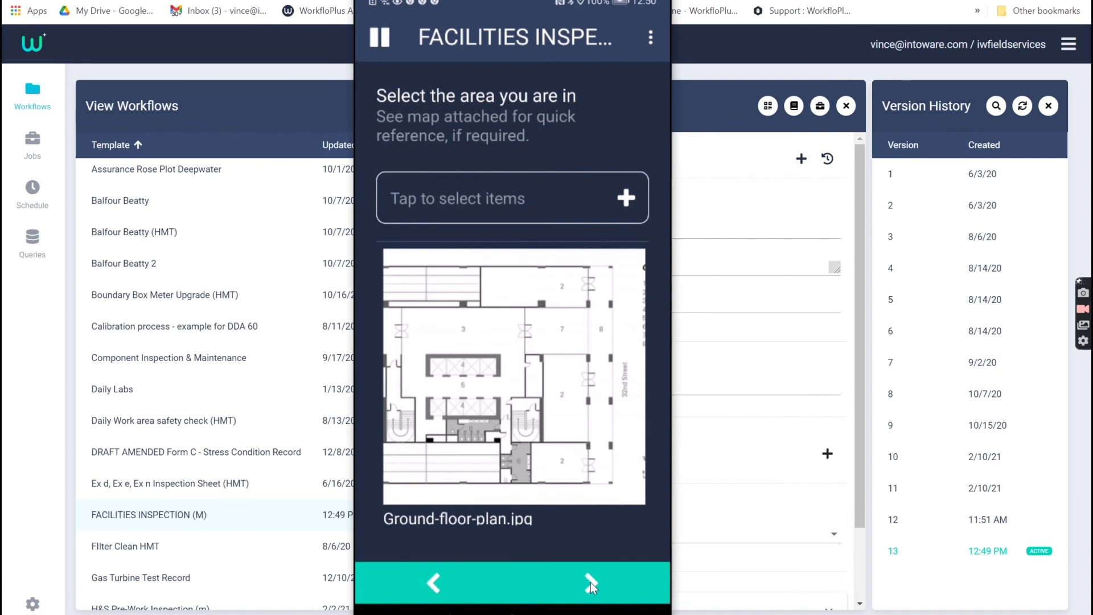
pyautogui.click(628, 200)
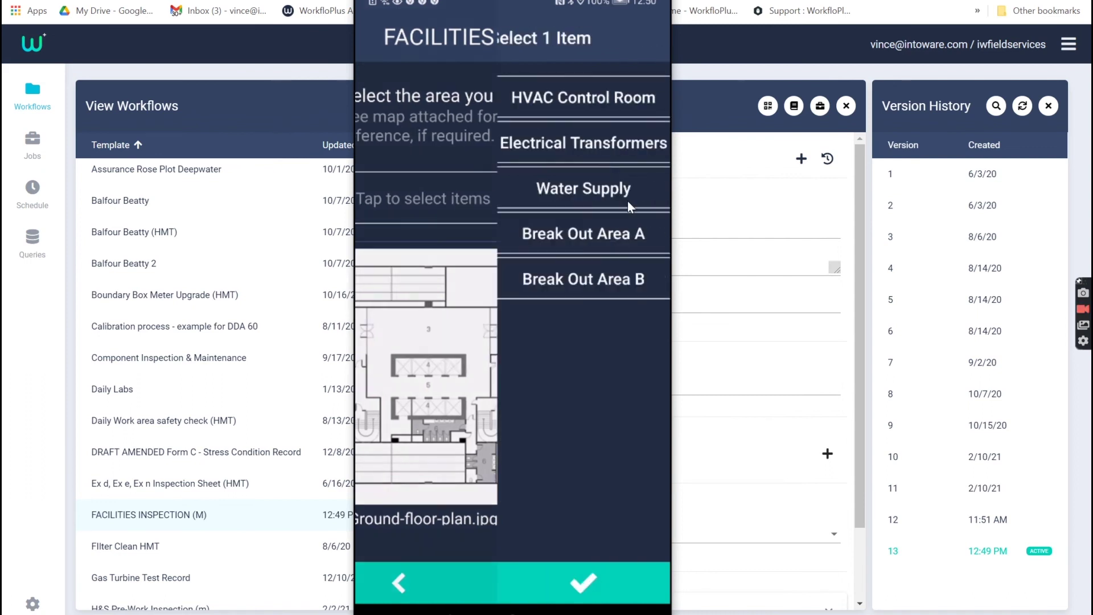
pyautogui.click(535, 190)
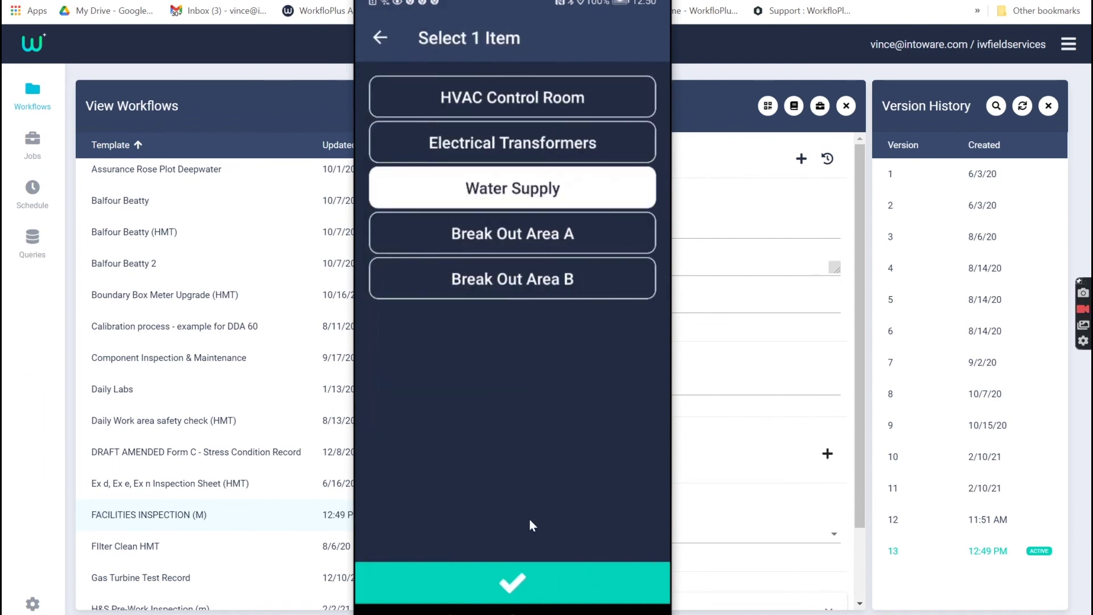
pyautogui.click(512, 579)
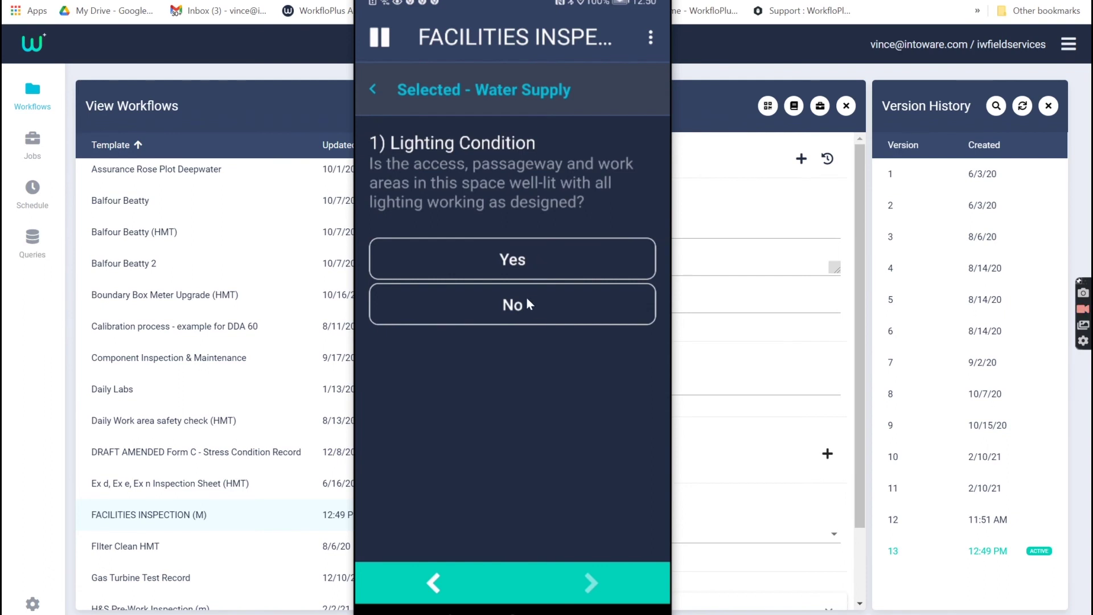
# Answer No to the Lighting Condition check, look over the Record Issues form and try to proceed without filling it in.
pyautogui.click(514, 308)
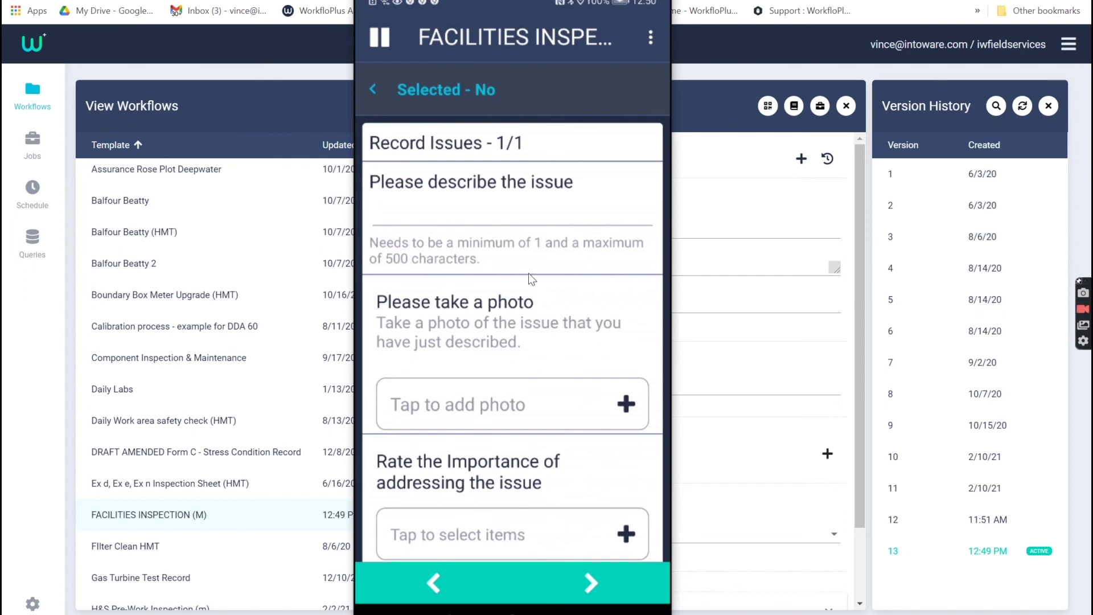
pyautogui.scroll(-1, 528, 277)
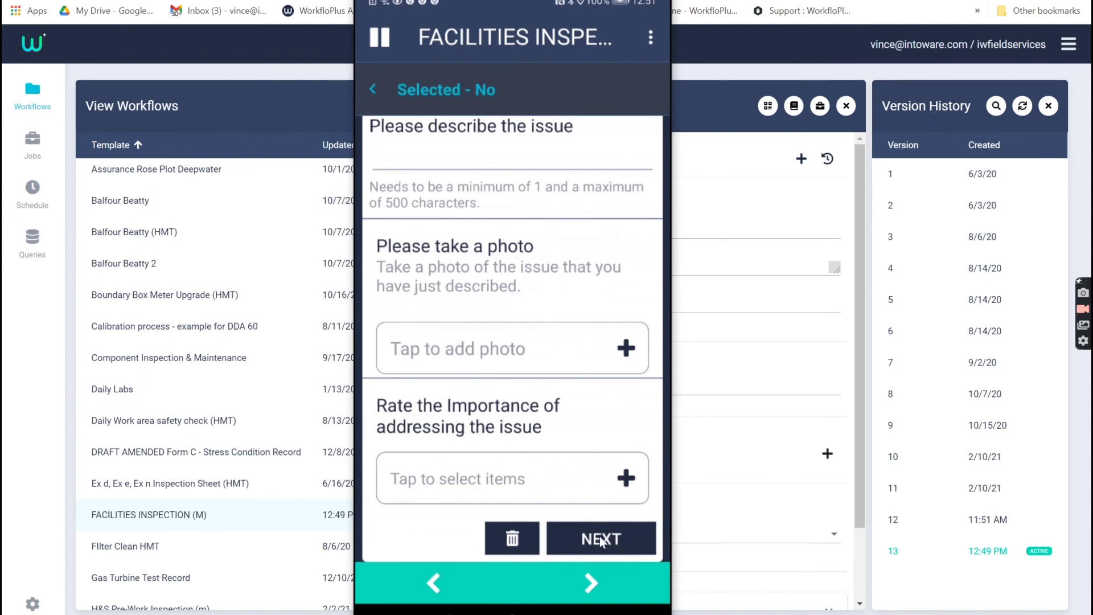
pyautogui.scroll(1, 544, 352)
pyautogui.scroll(-1, 607, 538)
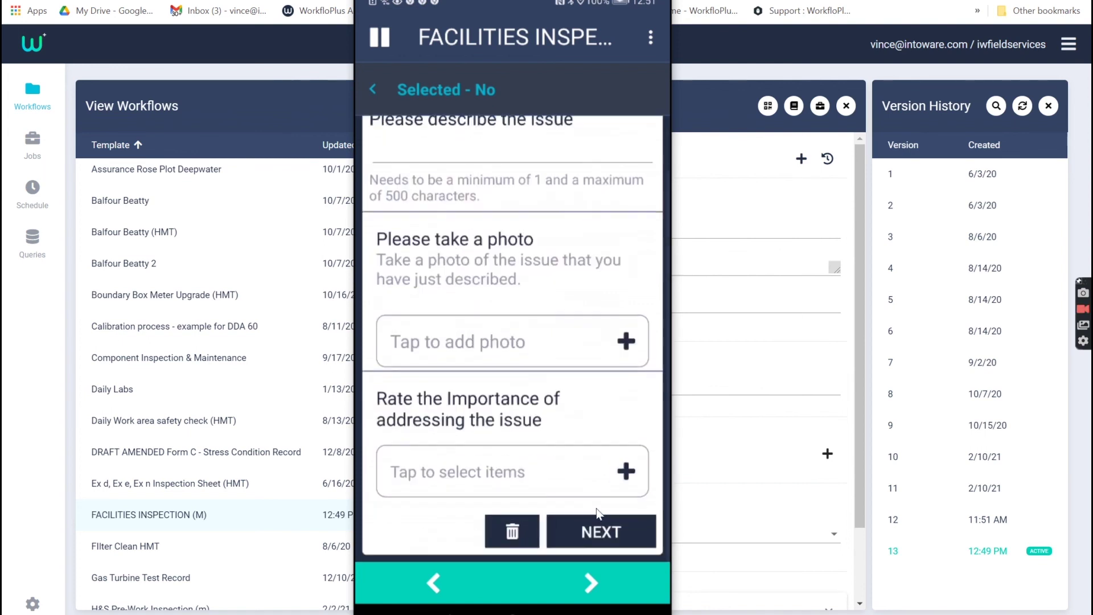
pyautogui.click(606, 537)
pyautogui.click(558, 374)
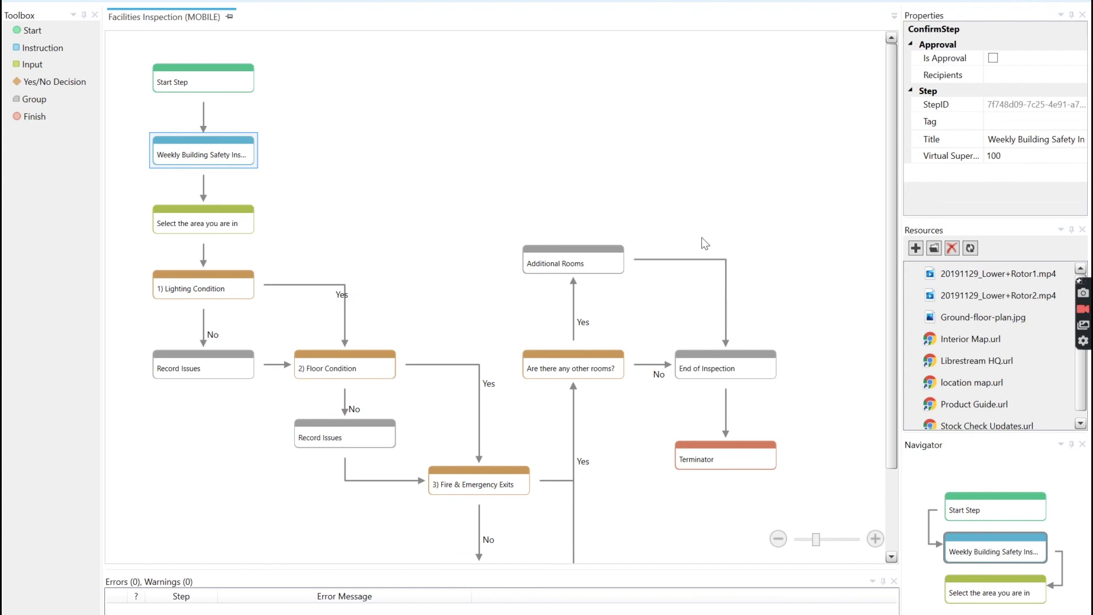
pyautogui.scroll(-2, 740, 236)
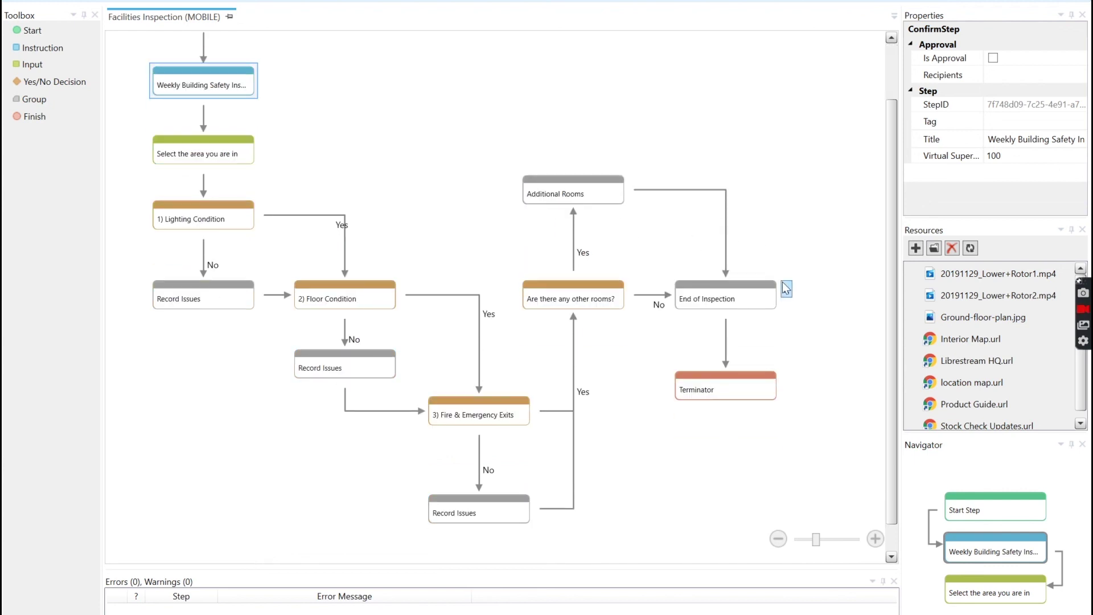